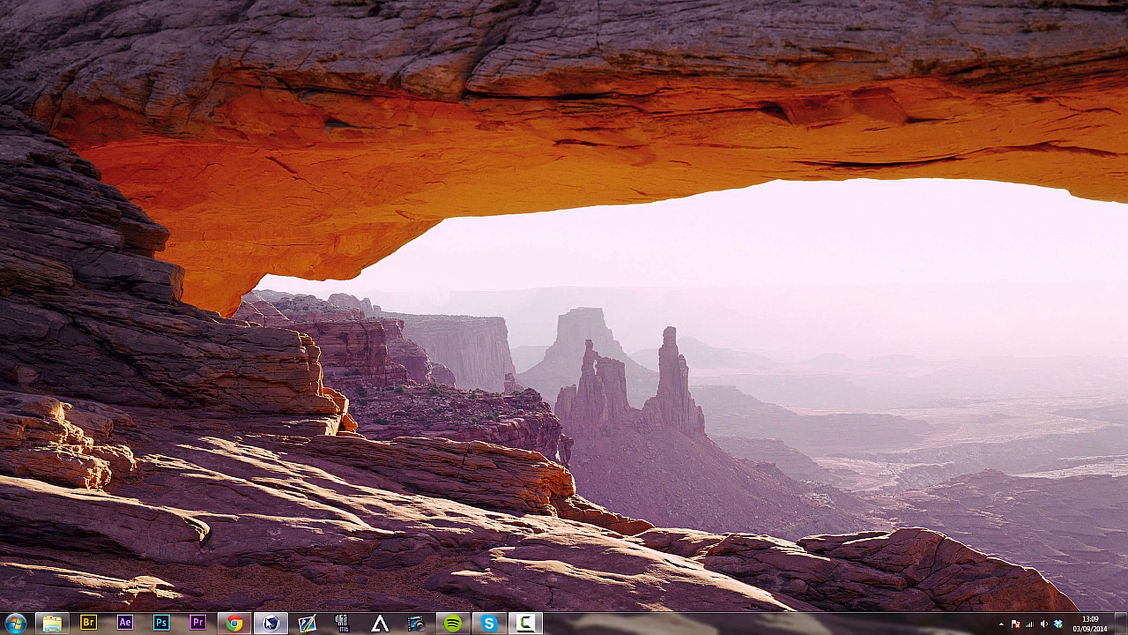
- Switch to Cinema 4D and open the M2 Social Icon Generator folder in the preset library
left_click(287, 622)
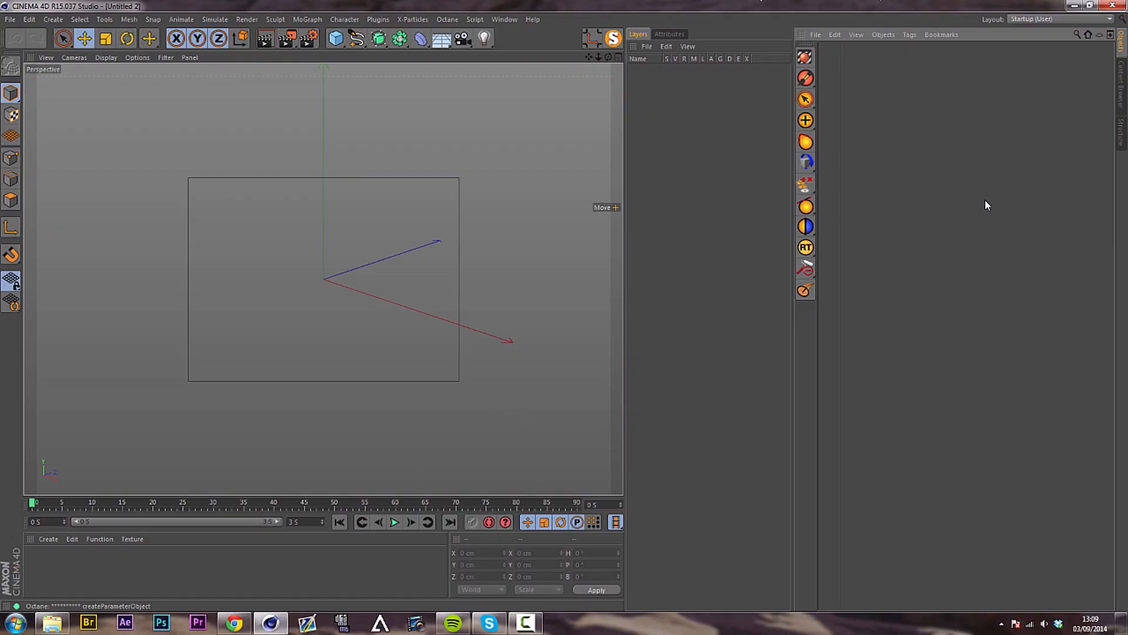
left_click(1121, 75)
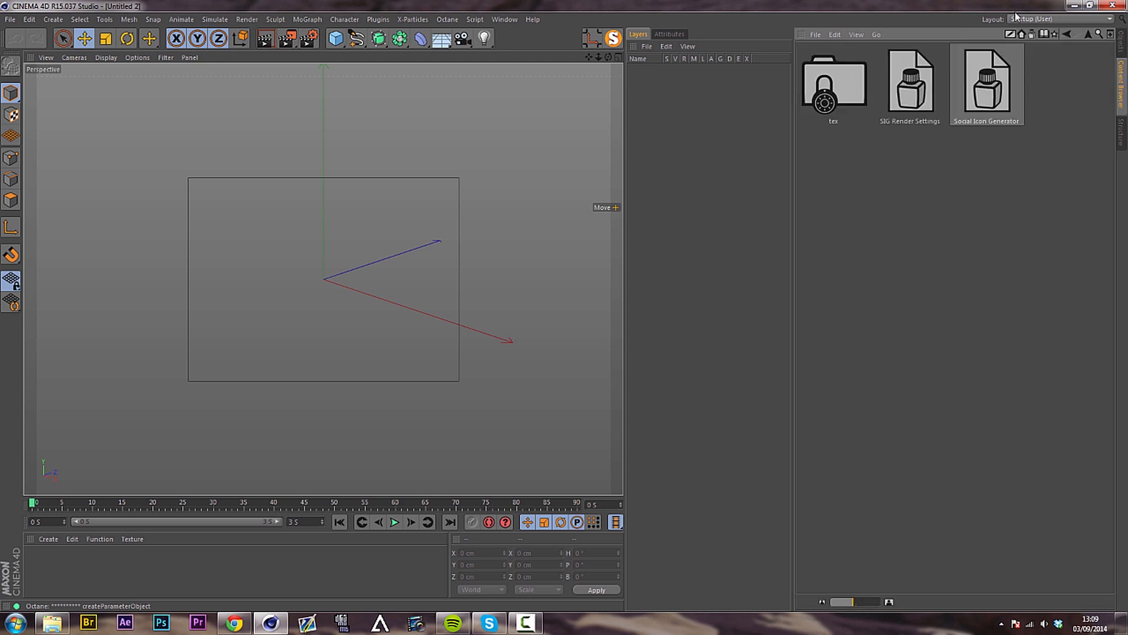
left_click(1089, 35)
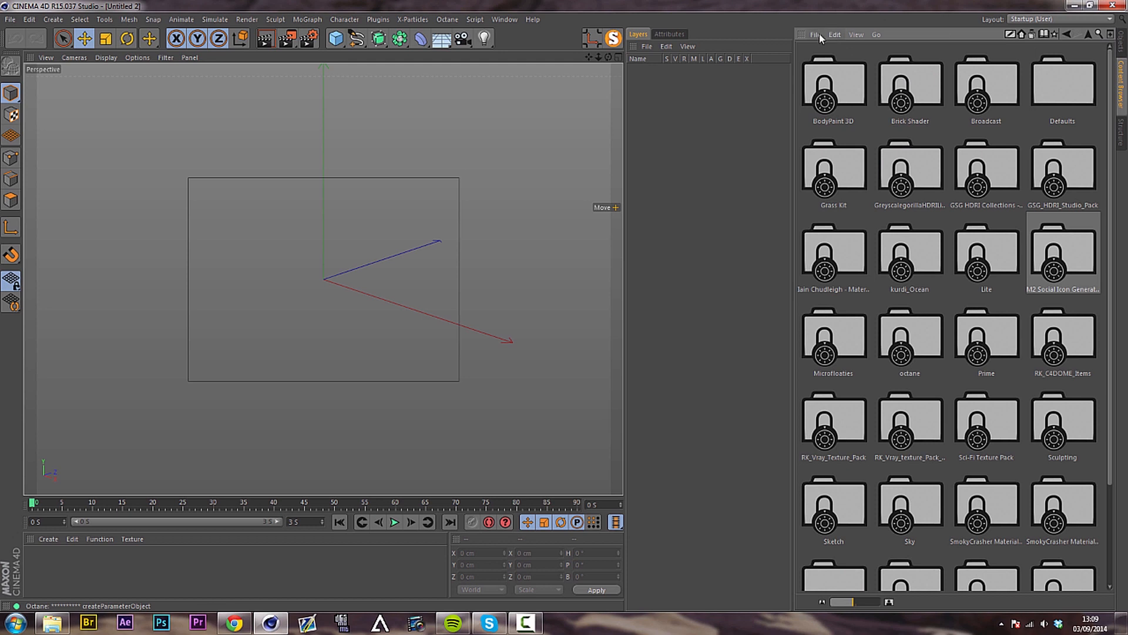
double_click(1062, 257)
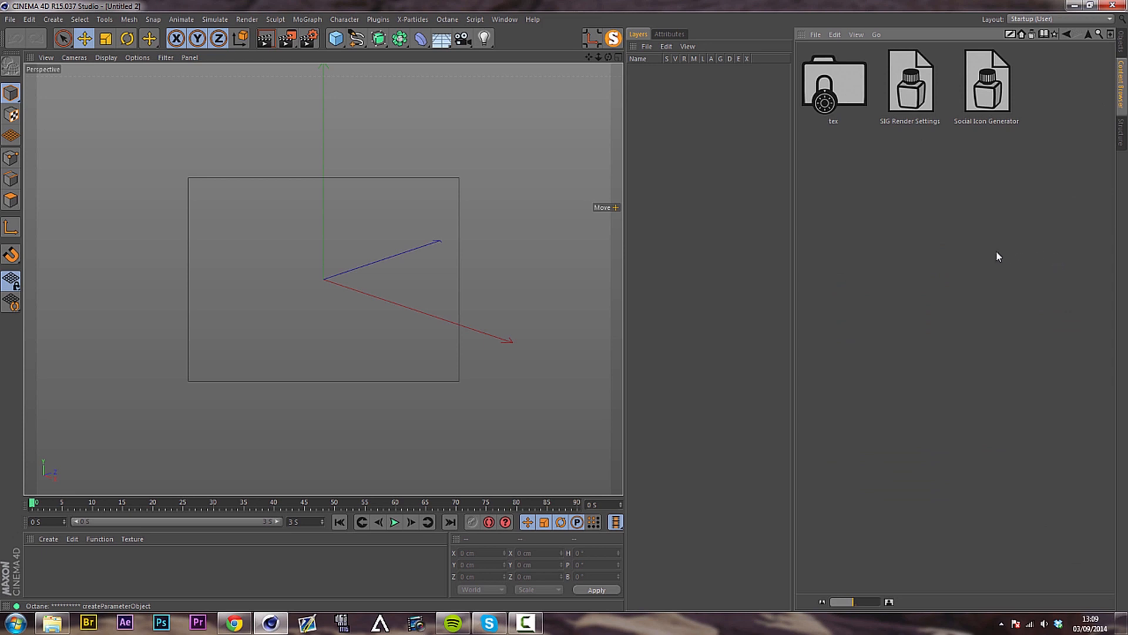
- Load the Social Icon Generator preset from the library into the scene
double_click(822, 57)
left_click(1088, 34)
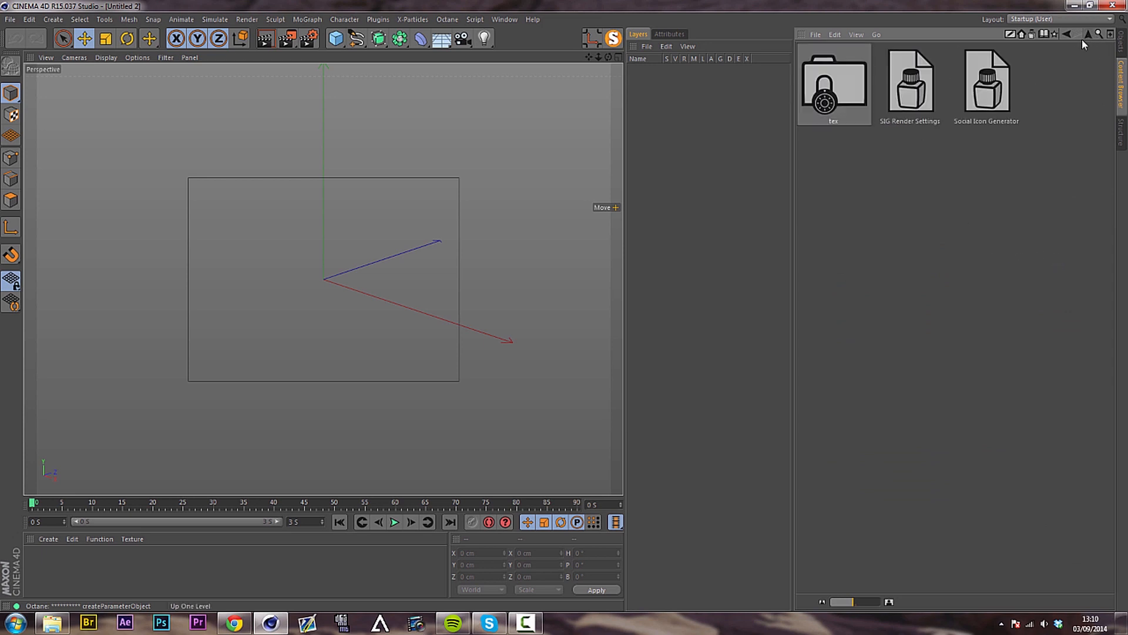
left_click(988, 176)
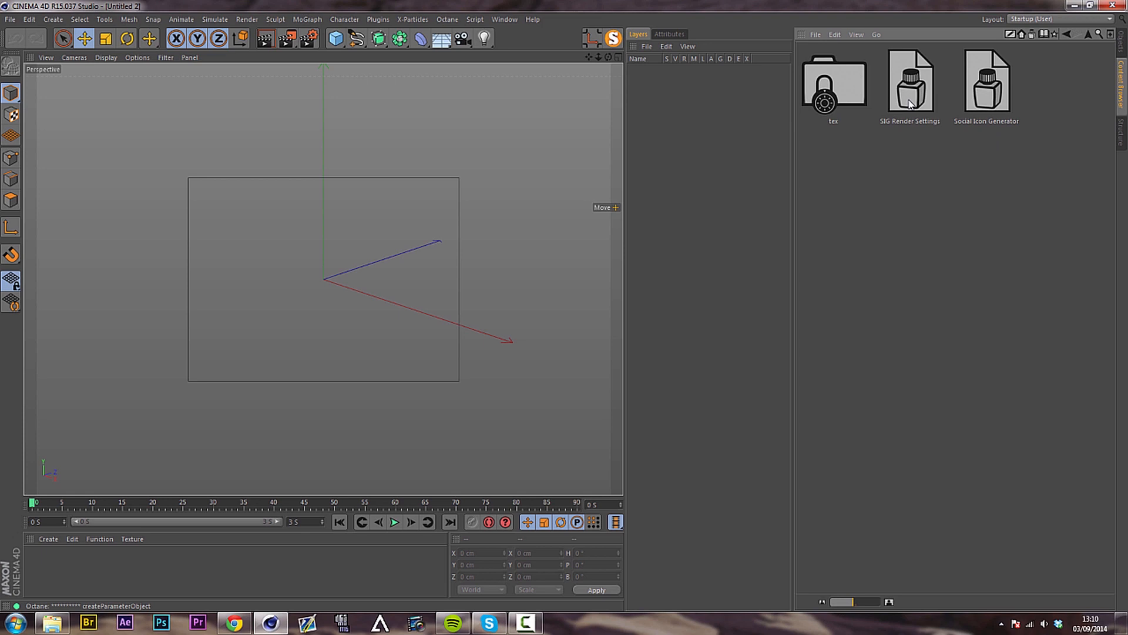
double_click(985, 87)
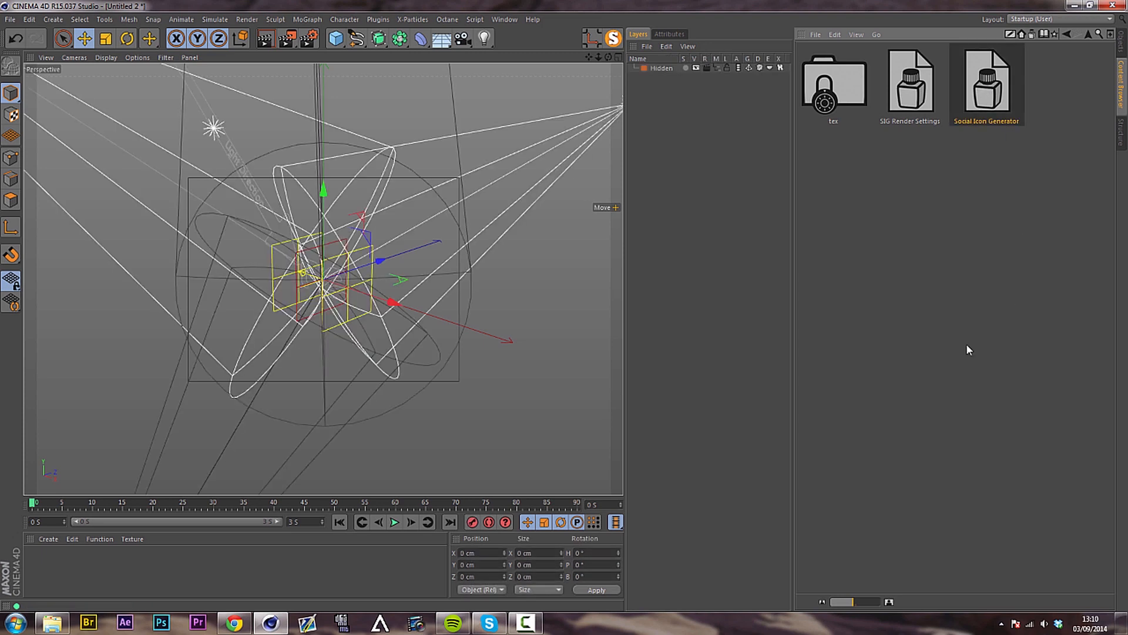
- Display the Social Icon Generator's attributes, and preview it by rendering the view and playing the animation to about frame 33
mouse_move(349, 346)
left_mouse_down("alt")
mouse_move(397, 248)
mouse_move(356, 328)
left_mouse_up("alt")
left_click(1120, 41)
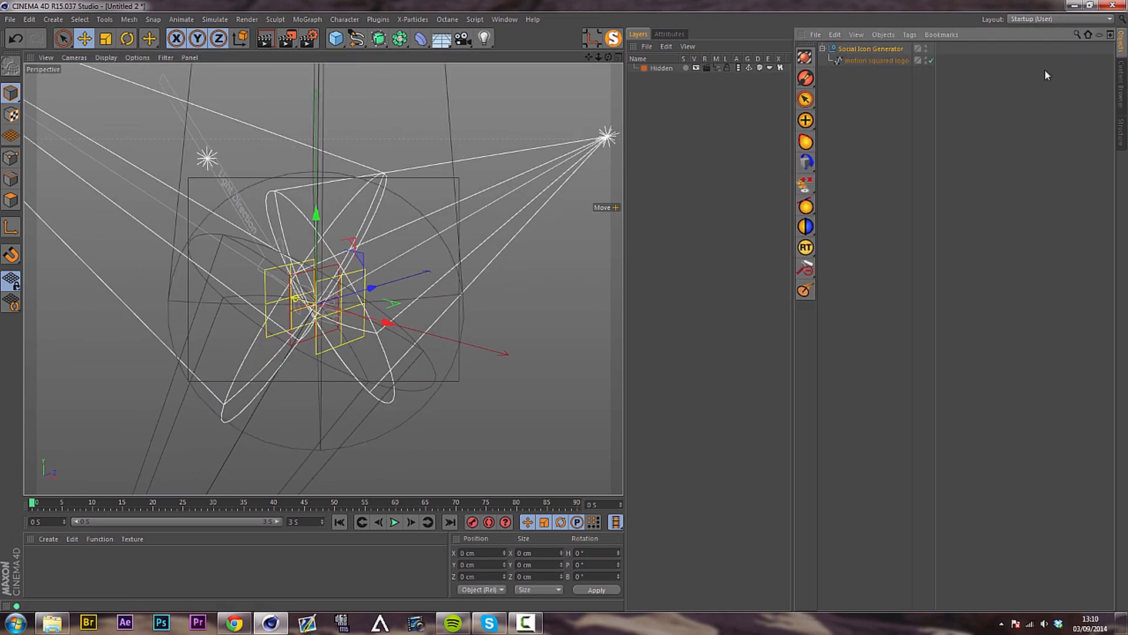
left_click(679, 35)
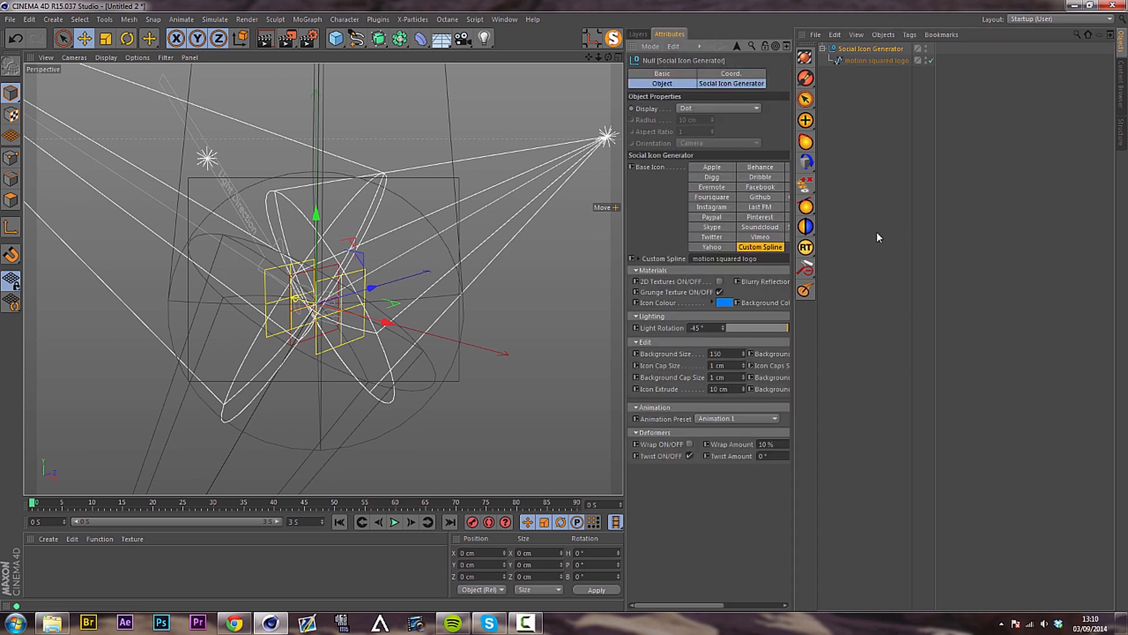
key("ctrl+r")
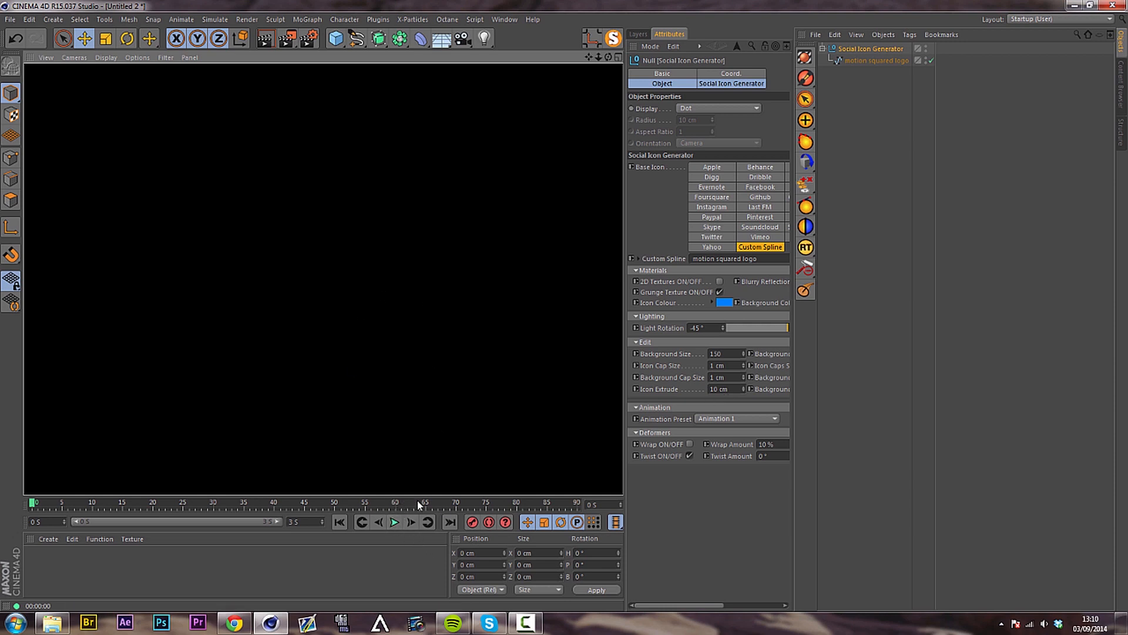
left_click(394, 522)
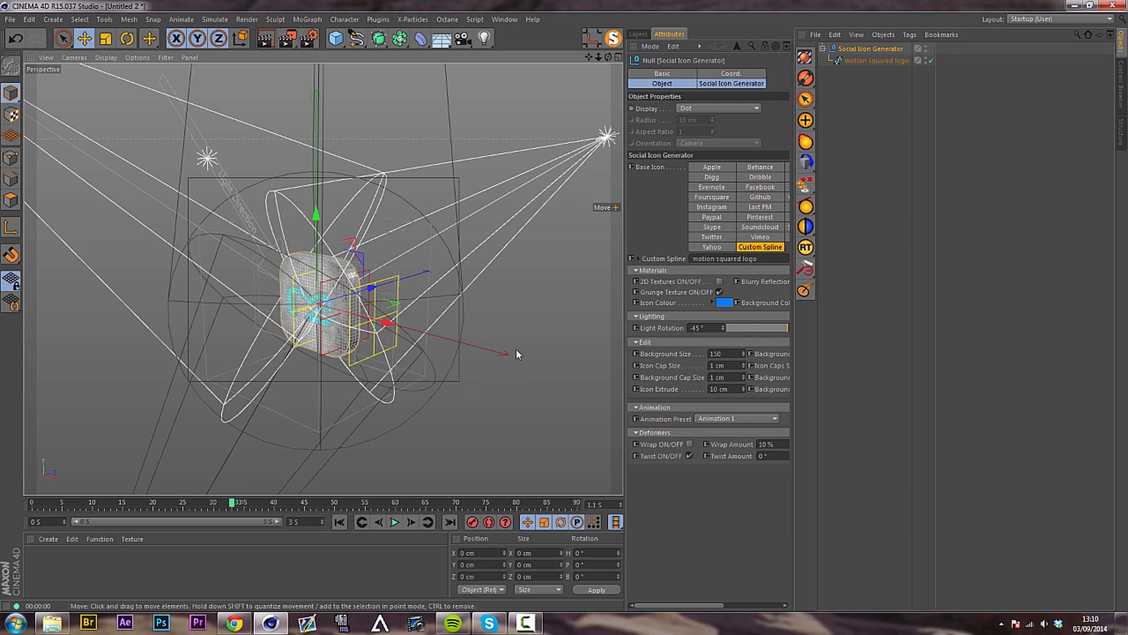
- Hide deformers and lights in the viewport through its display filter
left_click(166, 57)
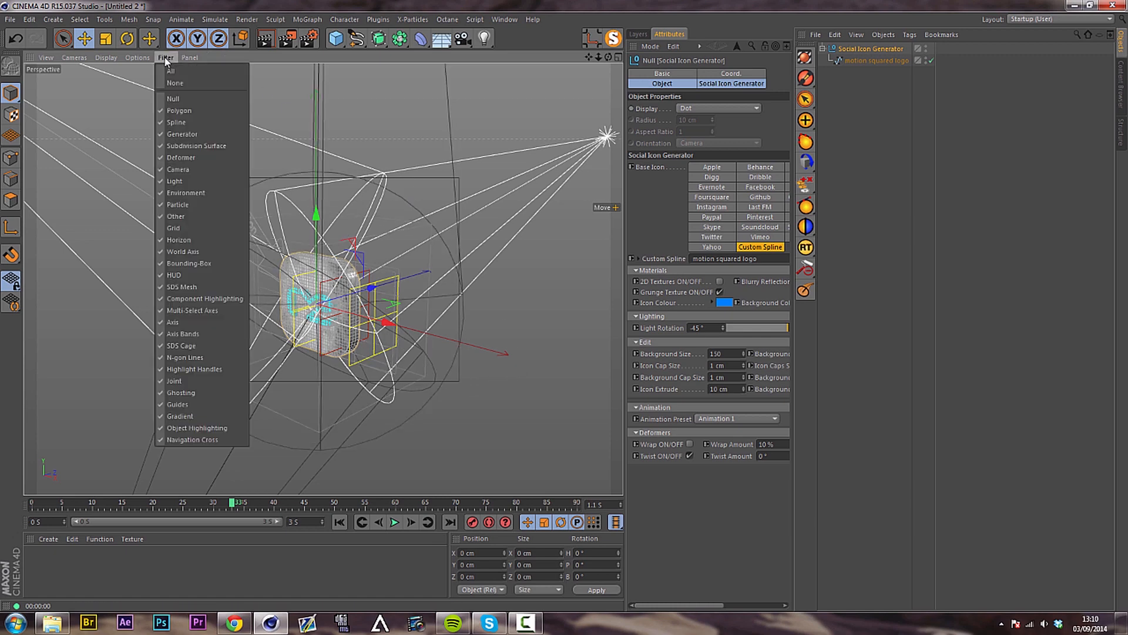
left_click(175, 178)
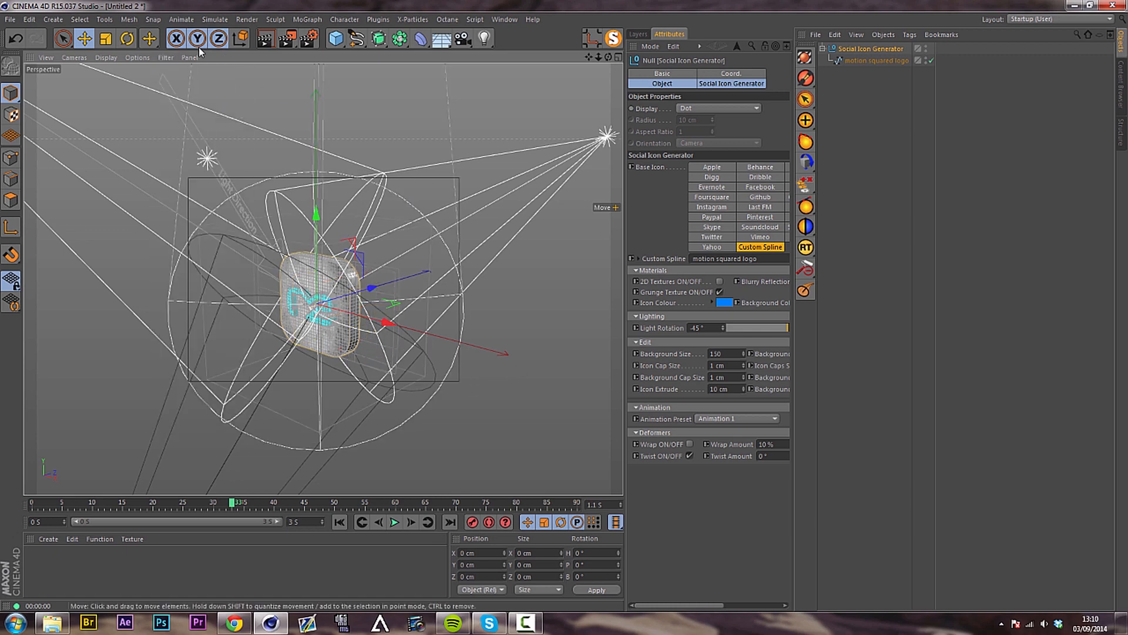
left_click(166, 57)
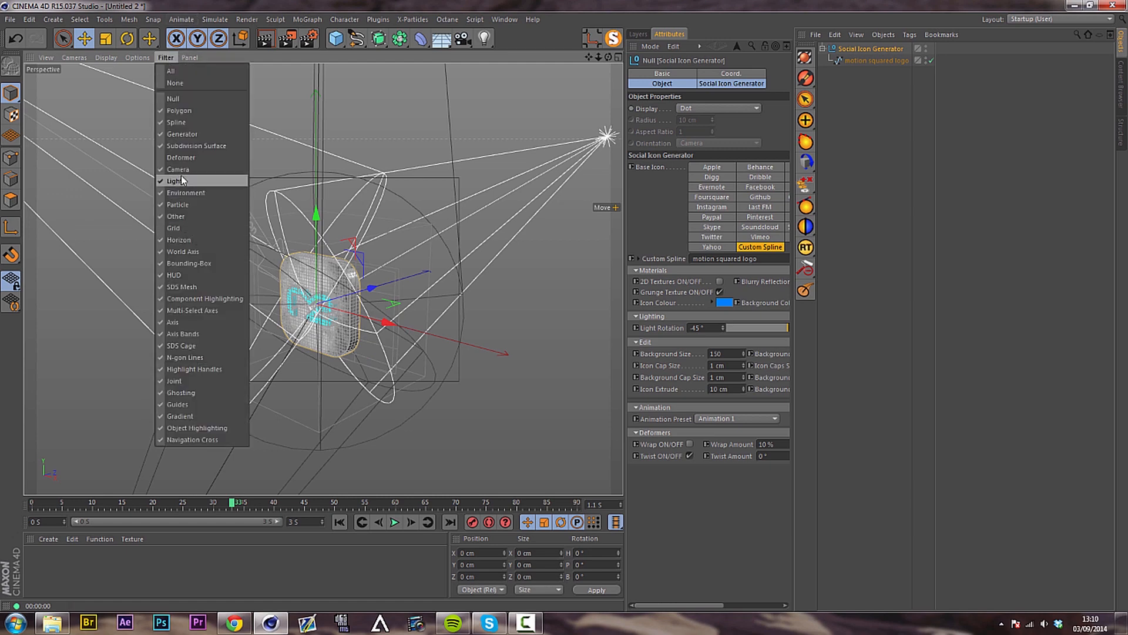
left_click(177, 180)
- Set the viewport display of the icon to Gouraud Shading
left_click_drag(390, 323, 336, 335, "alt")
scroll(358, 307, "up", 5)
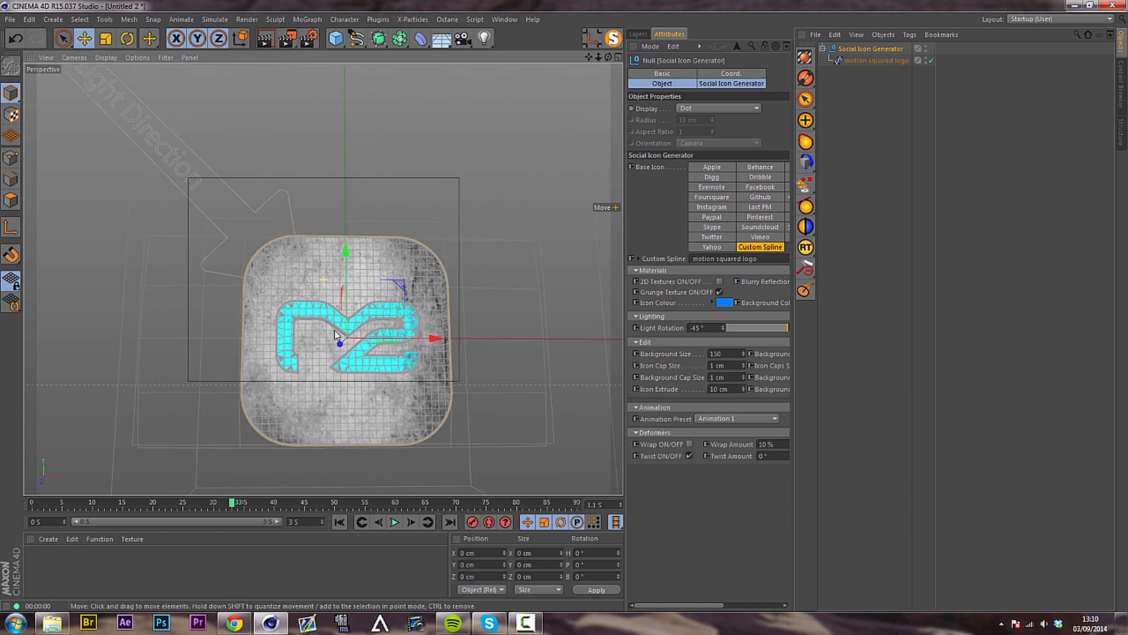
middle_click_drag(336, 335, 328, 291, "alt")
left_click_drag(328, 290, 224, 284, "alt")
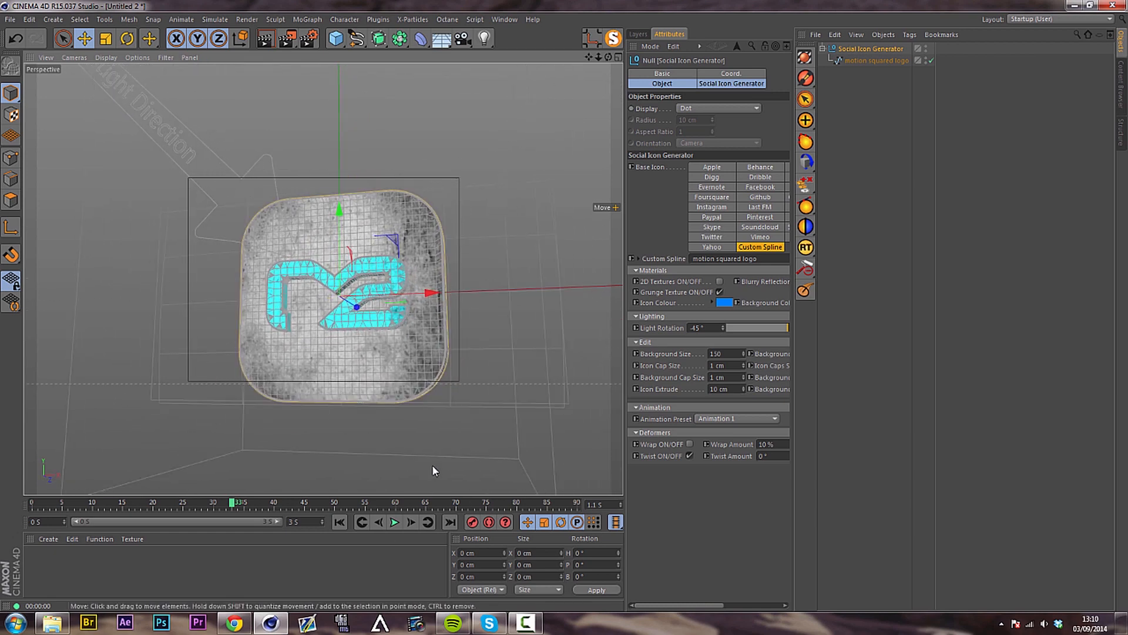
left_click(106, 57)
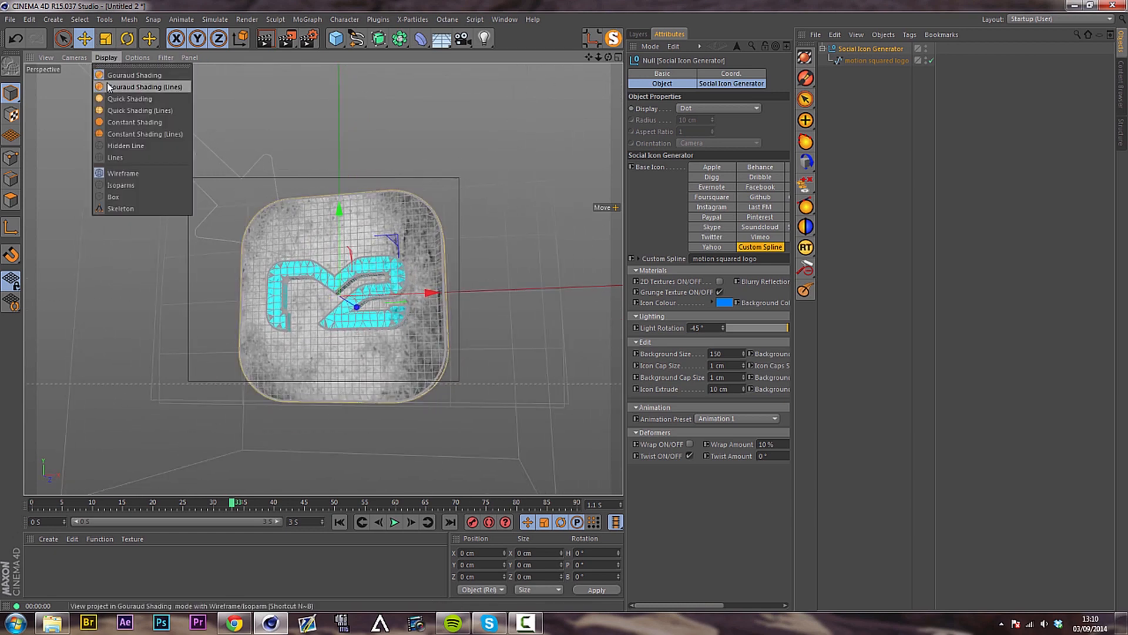
left_click(122, 79)
left_click_drag(336, 315, 225, 322, "alt")
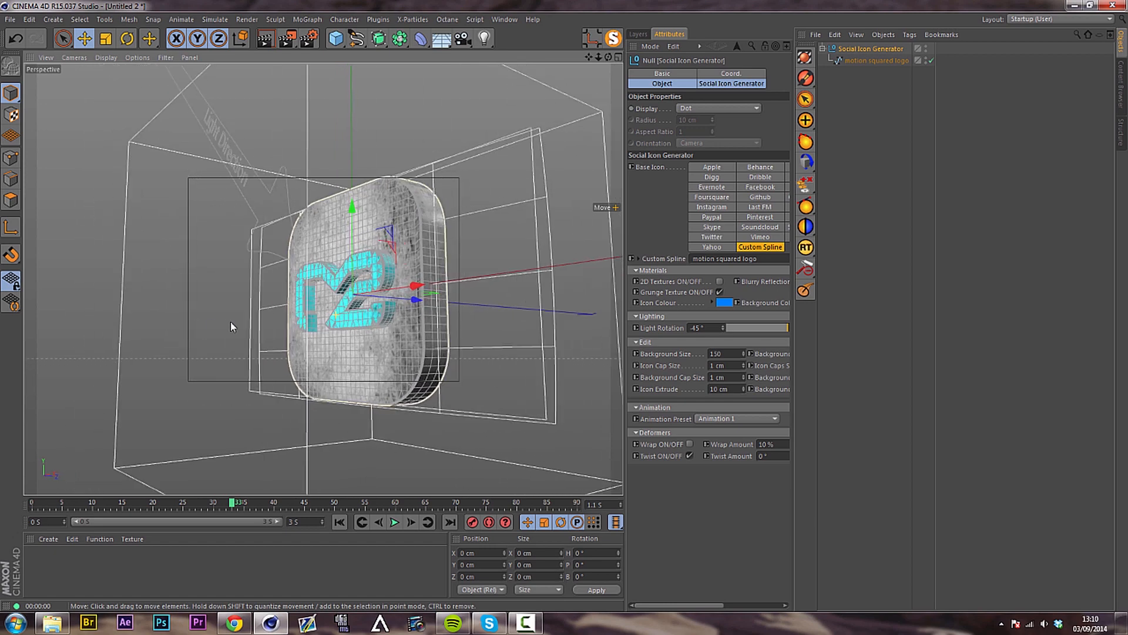
- Play the icon's animation in the viewport and widen the attributes area to show all generator settings
left_click(395, 522)
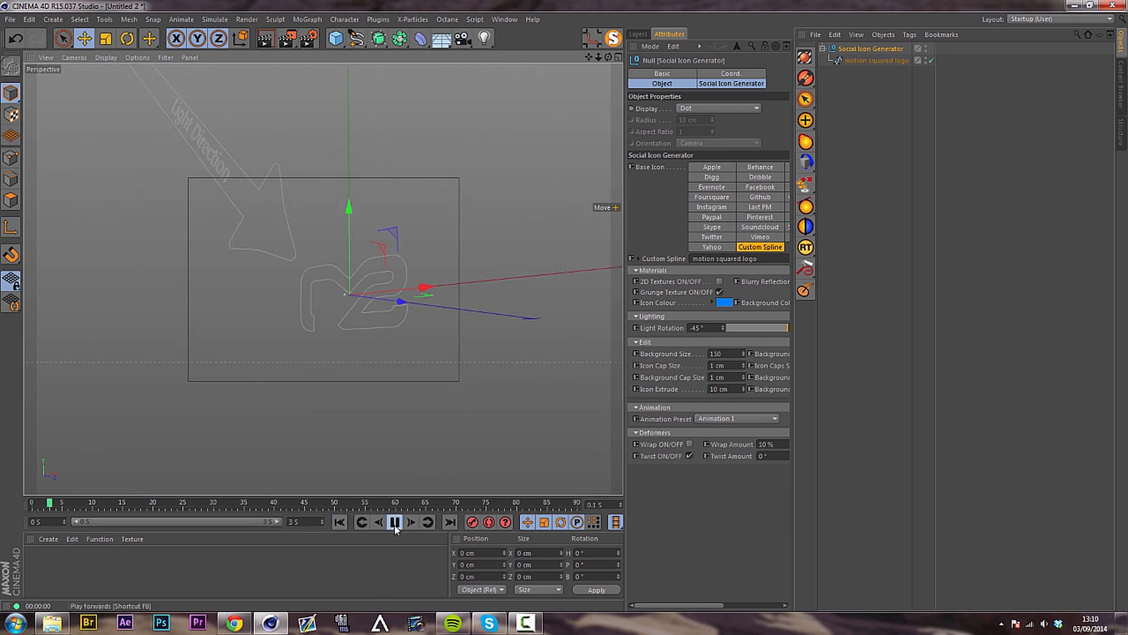
left_click(395, 523)
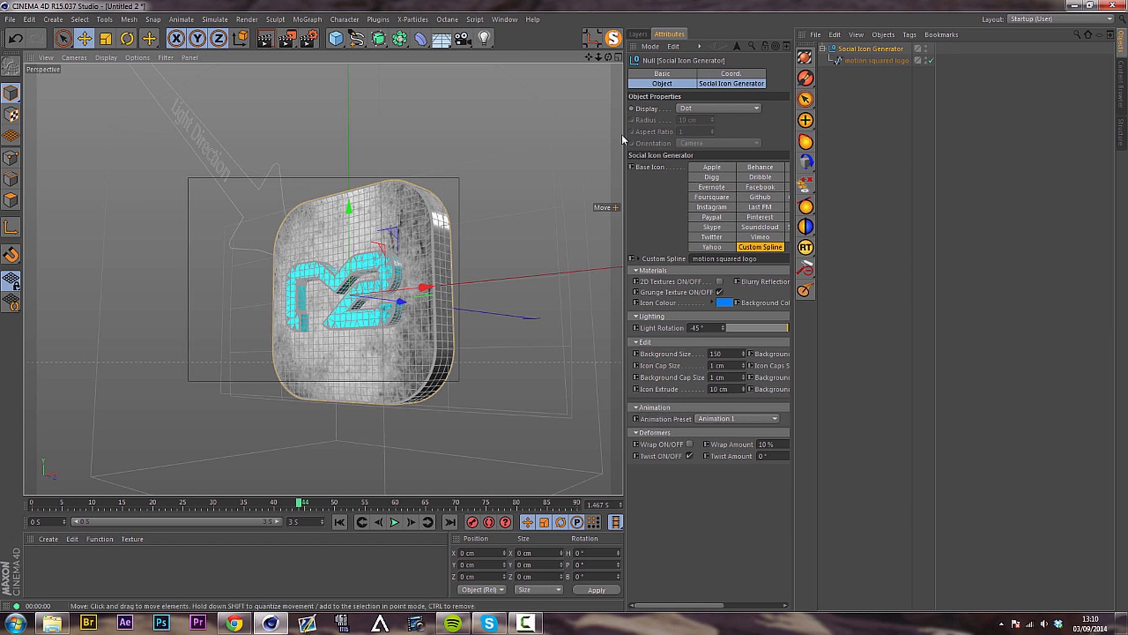
left_click_drag(624, 135, 505, 135)
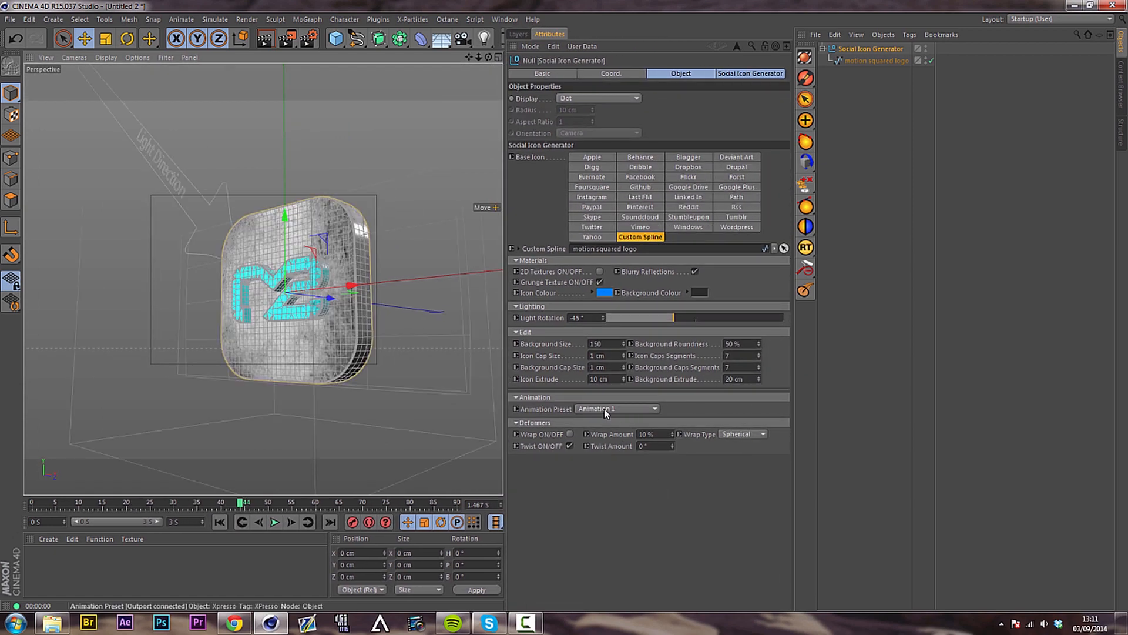
- Replay the Animation 1 preset from the first frame
left_click(220, 521)
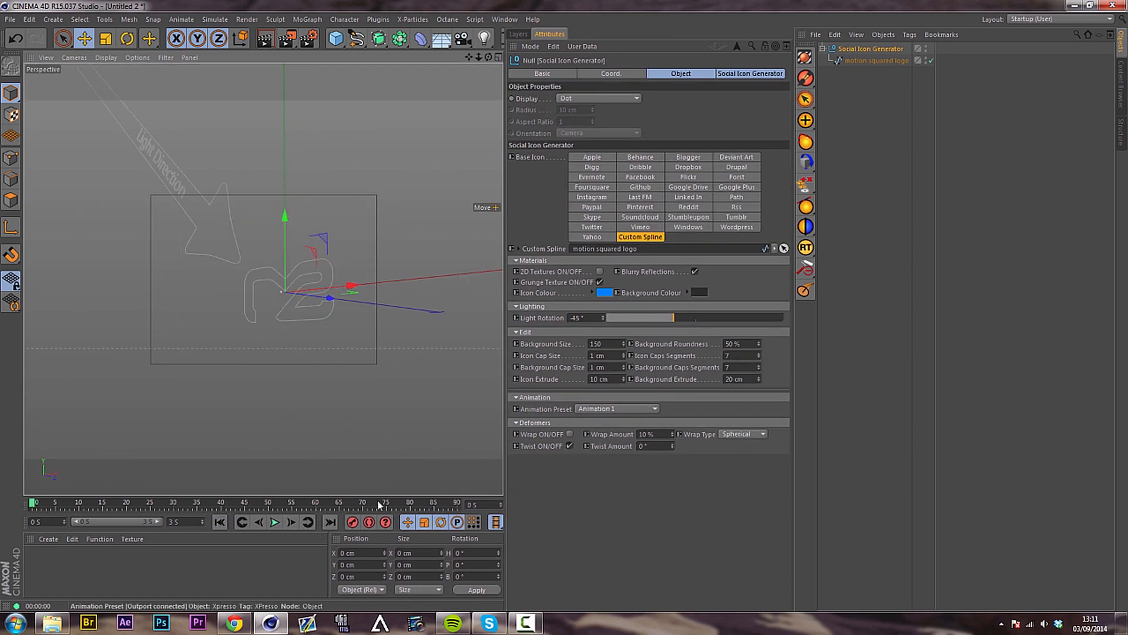
left_click(274, 522)
left_click(276, 522)
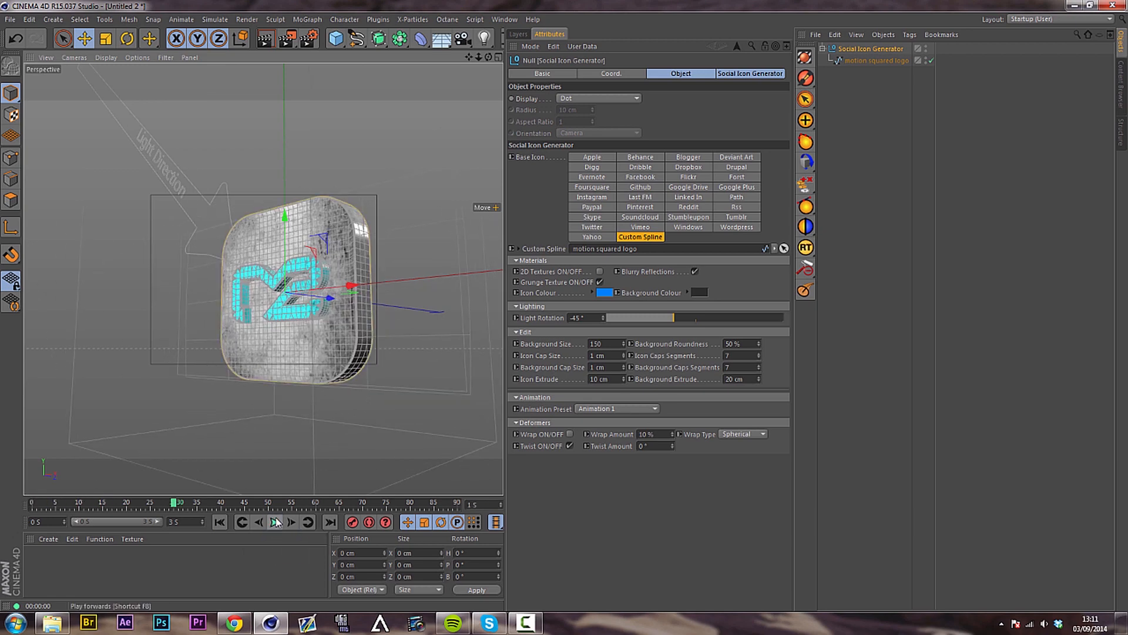
- Change the generator's animation preset to Animation 2 and preview it from the first frame
left_click(220, 522)
left_click(591, 408)
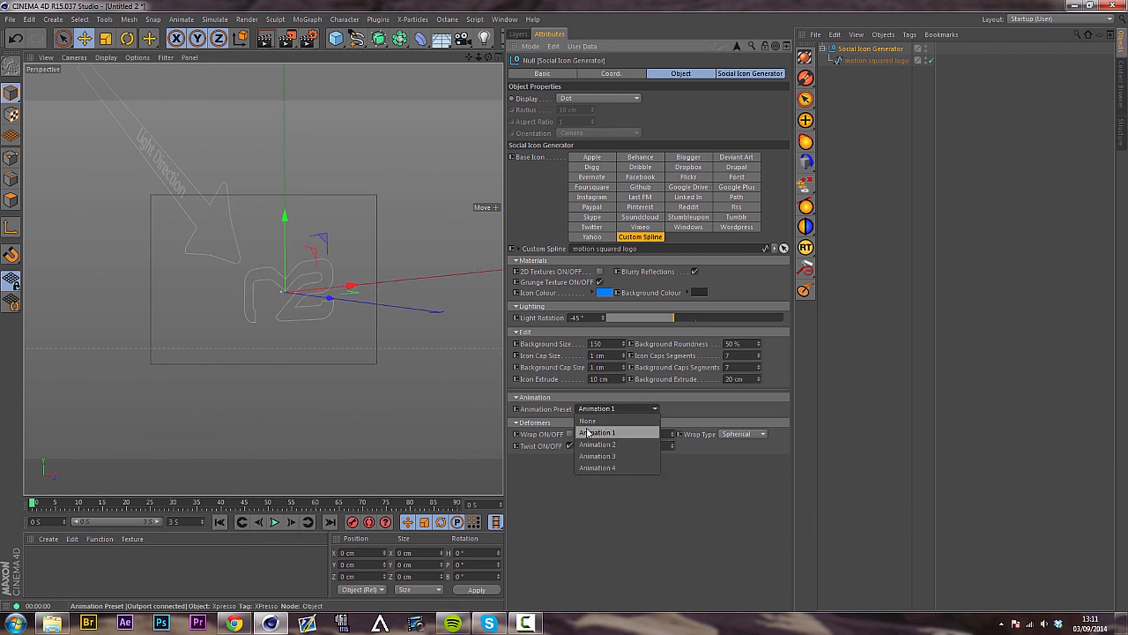
left_click(593, 442)
left_click(275, 521)
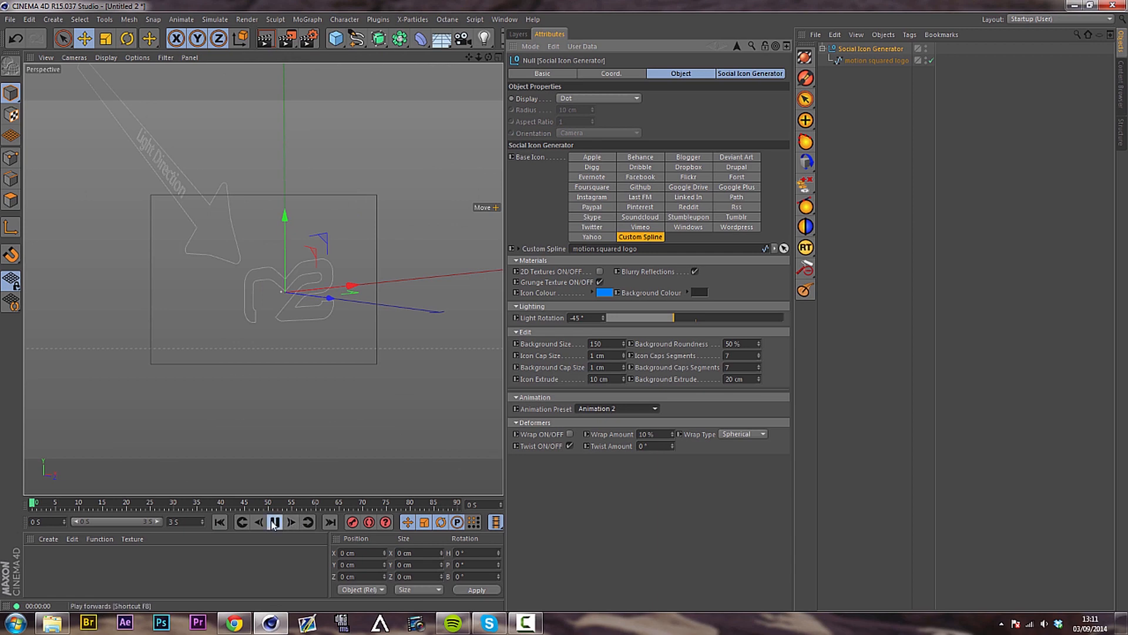
left_click(274, 524)
left_click(221, 523)
left_click(291, 522)
left_click(279, 522)
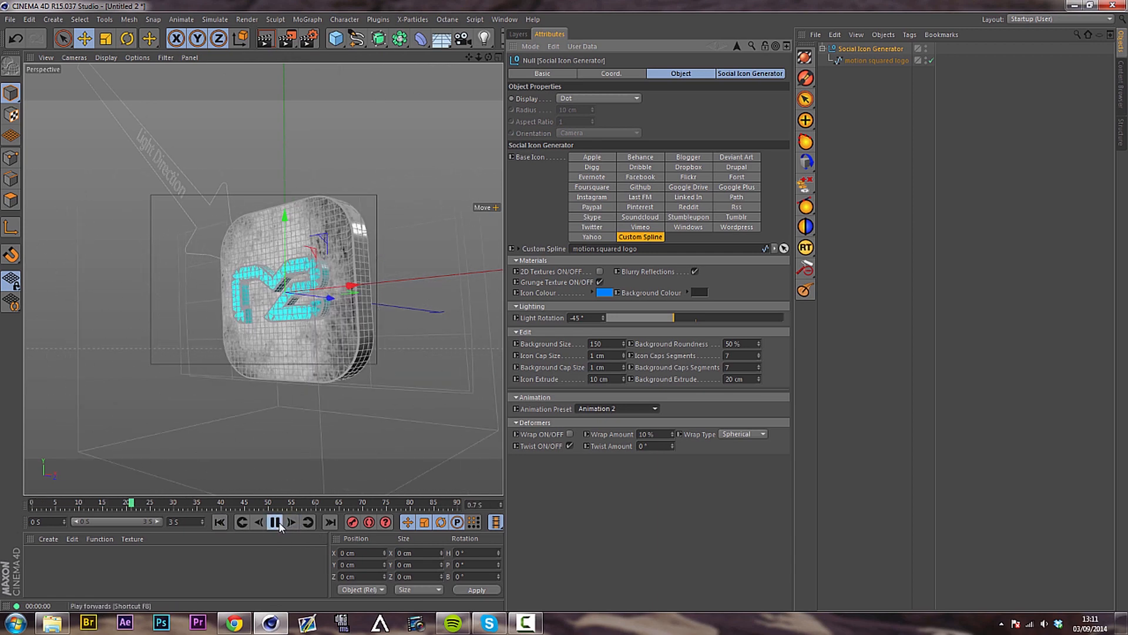
left_click(274, 522)
left_click(221, 522)
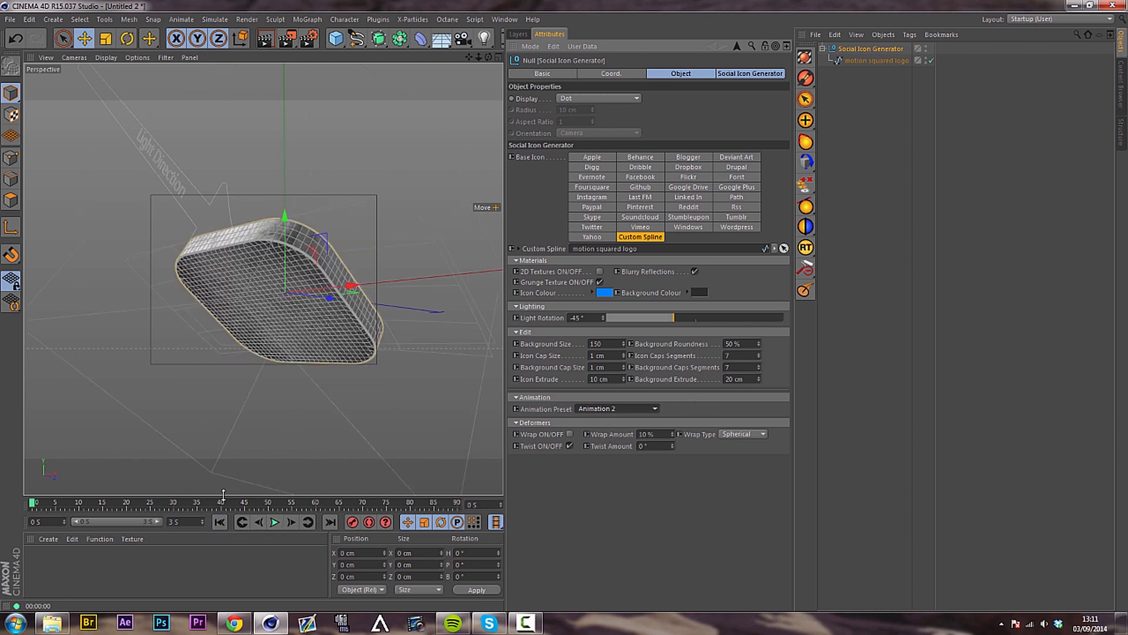
left_click(274, 521)
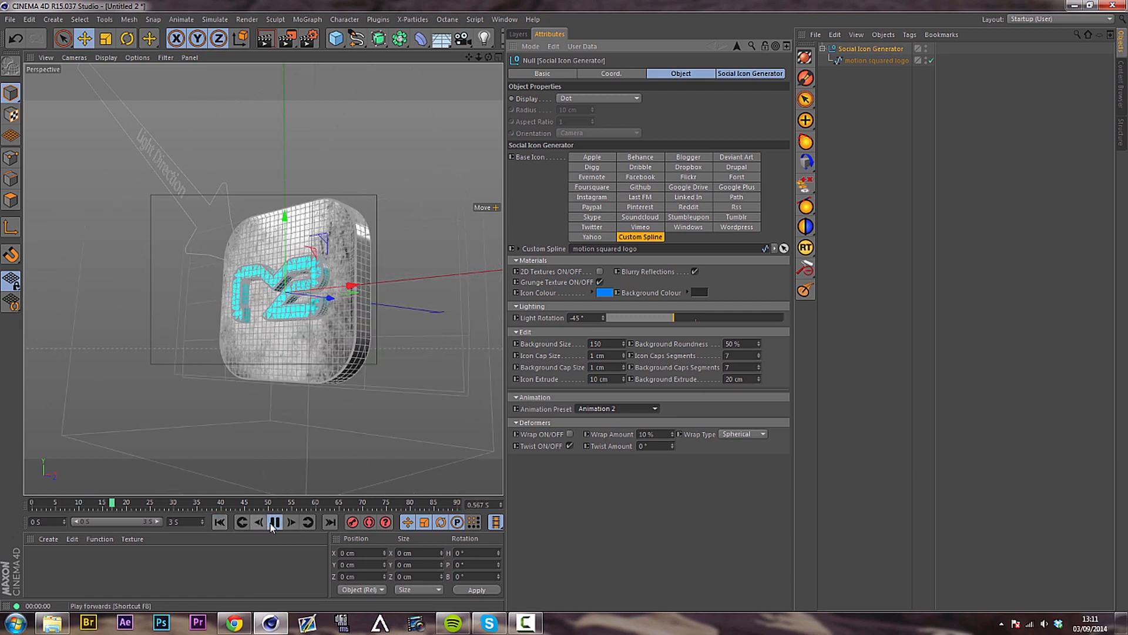
left_click(219, 522)
- Change the generator's animation preset to Animation 3 and play it from the first frame
left_click(596, 409)
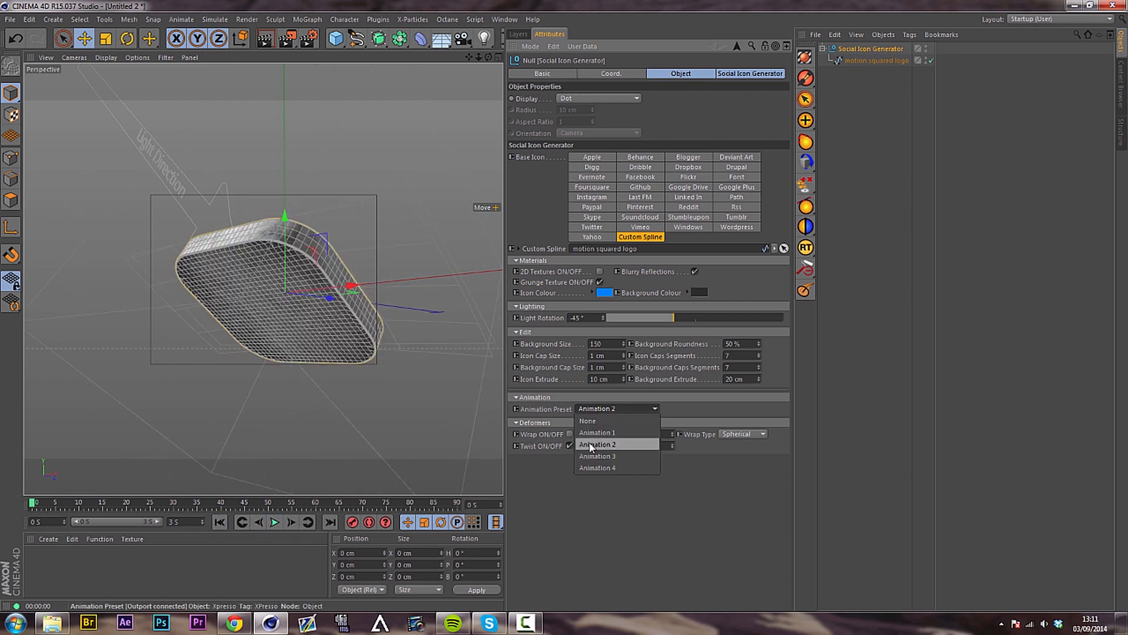
left_click(588, 452)
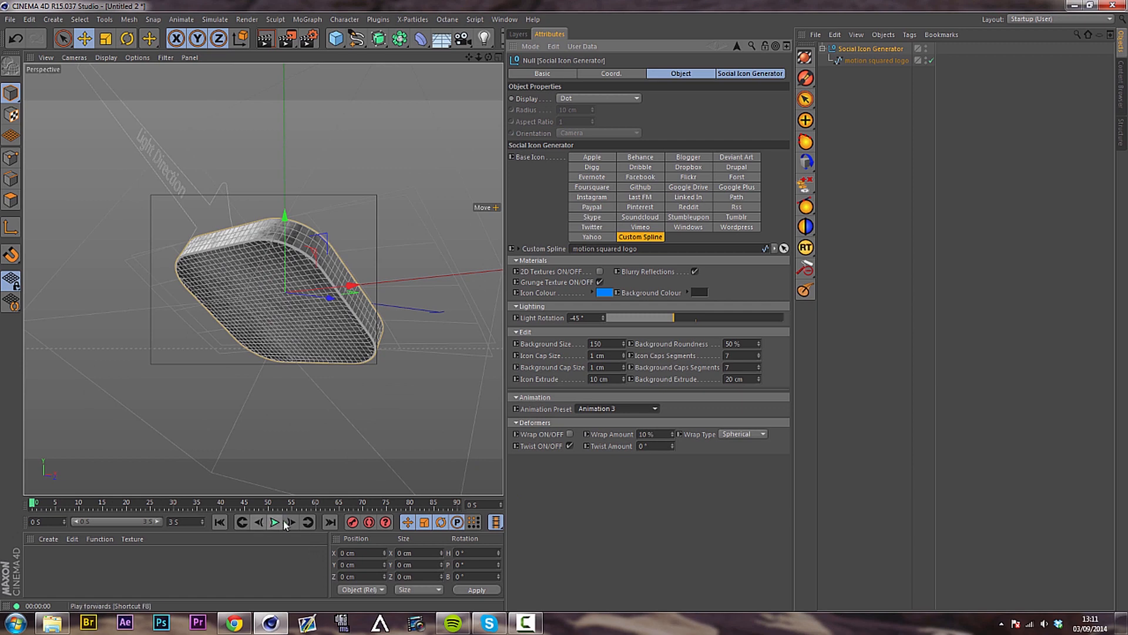
left_click(290, 523)
left_click(219, 523)
left_click(274, 522)
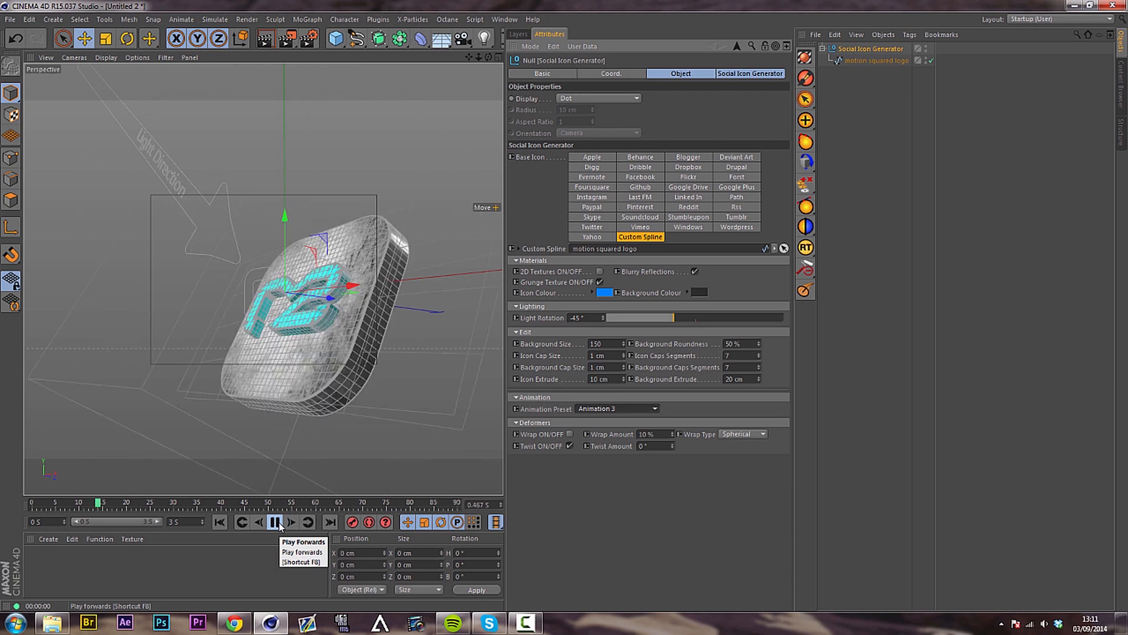
left_click(276, 522)
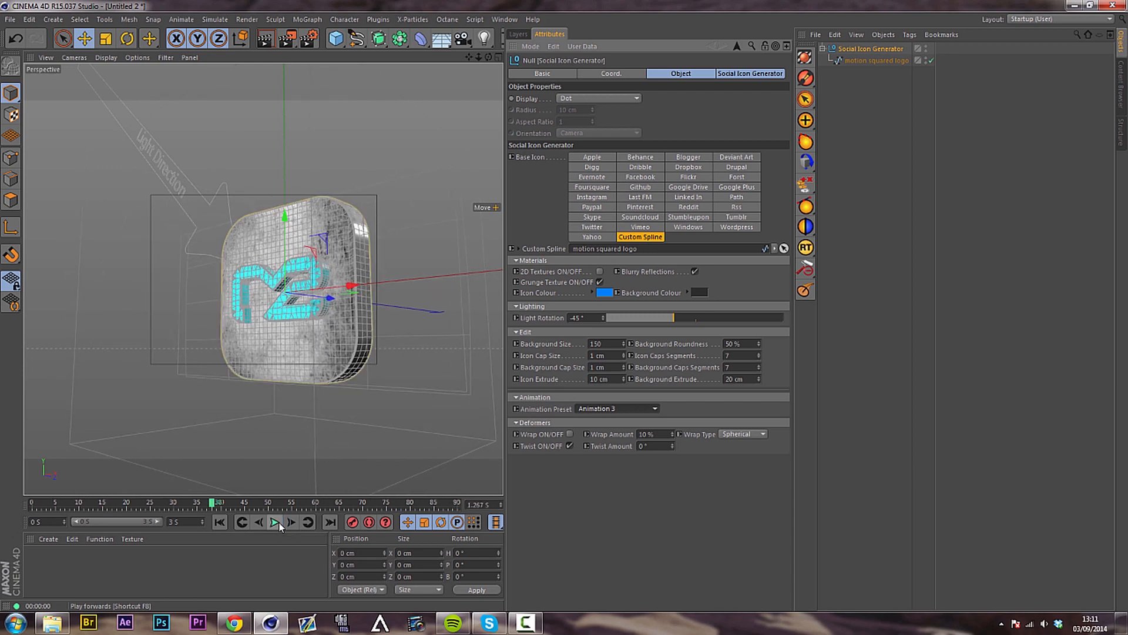
- Set the generator's animation preset to Animation 4 and play it from the first frame
left_click(614, 409)
left_click(611, 466)
left_click(220, 522)
left_click(274, 522)
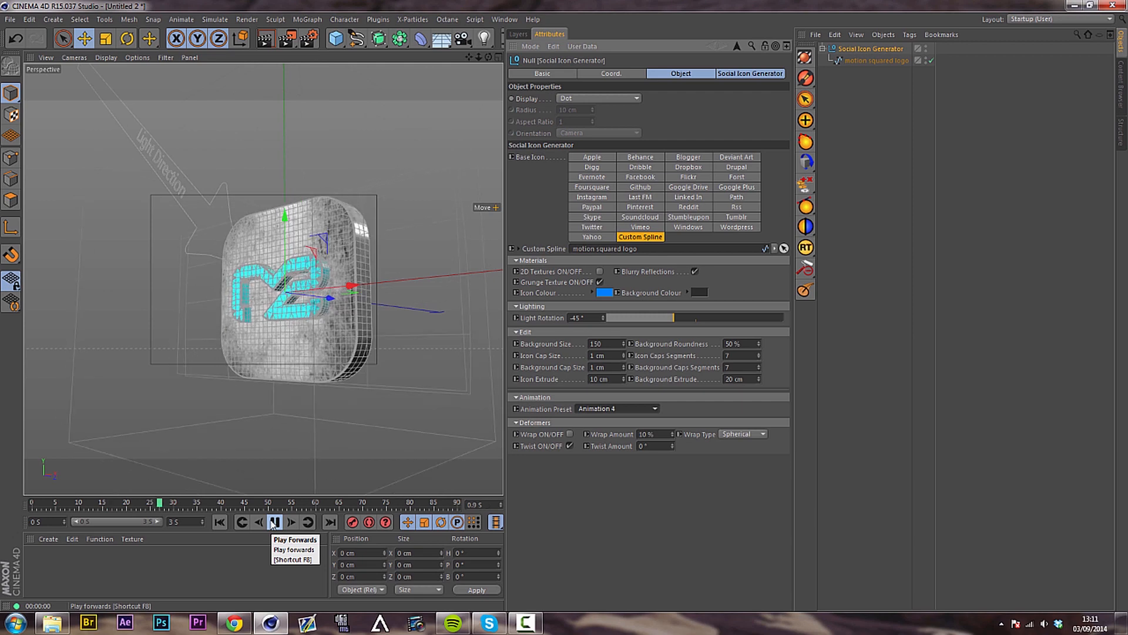
left_click(275, 522)
- Render the finished icon in the viewport from an angled view
left_click_drag(300, 333, 341, 311, "alt")
key("ctrl+r")
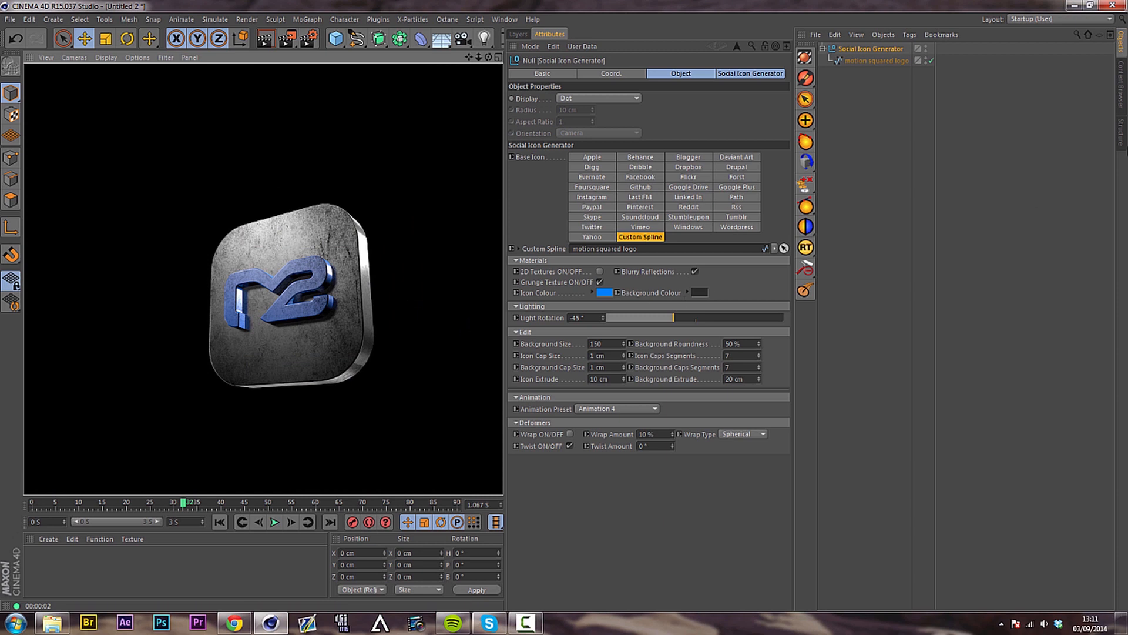
- Load the SIG Render Settings preset from the preset library into the project
left_click(1120, 83)
left_click(1021, 201)
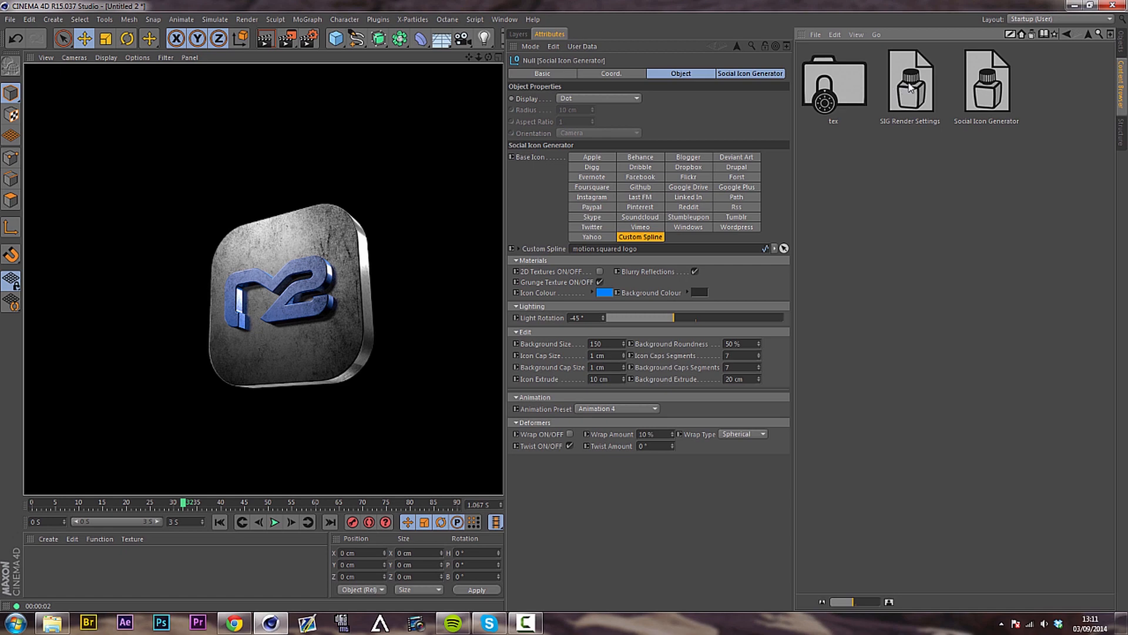
double_click(909, 88)
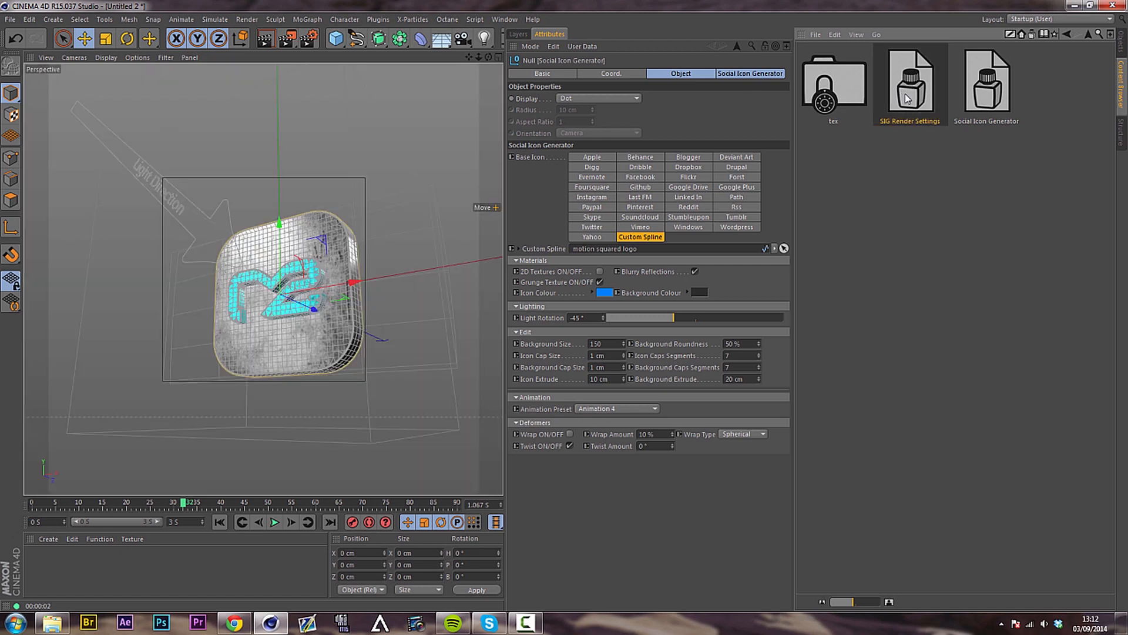
- Review the SIG render settings, including Ambient Occlusion, Options, Anti-Aliasing, Save and Output, and close them
left_click(308, 38)
left_click_drag(254, 8, 709, 60)
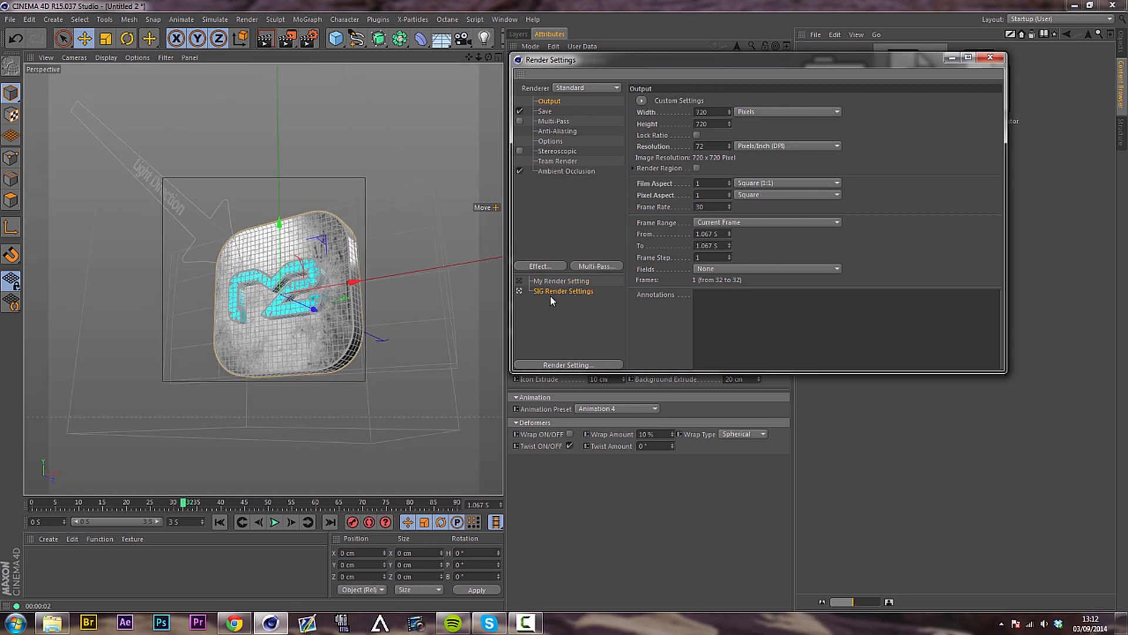
left_click(562, 171)
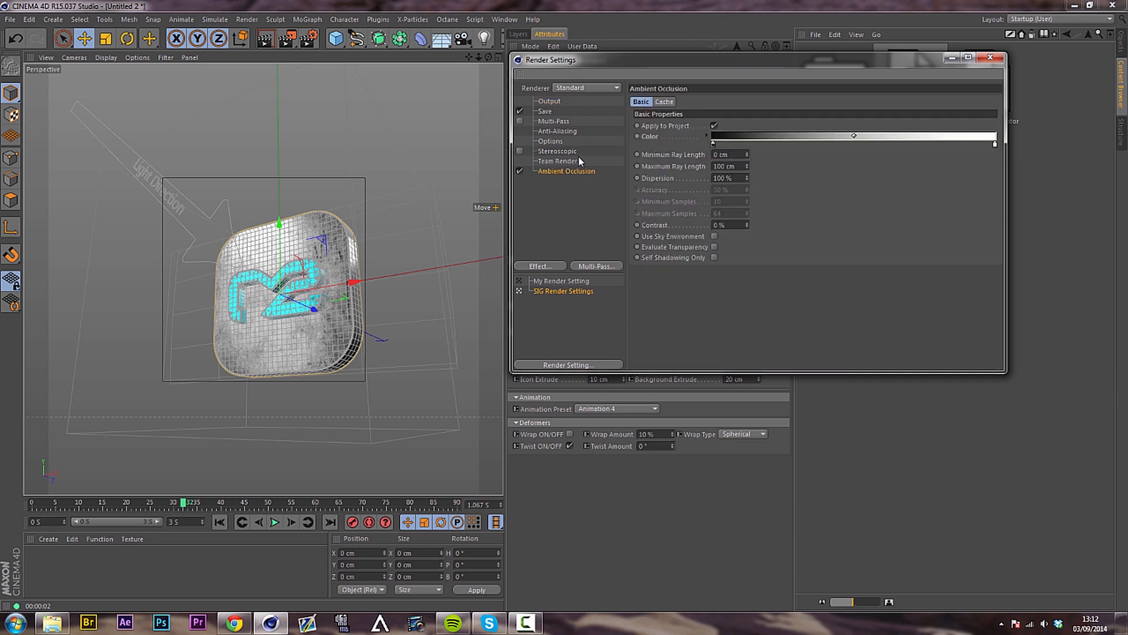
left_click(552, 141)
left_click(559, 131)
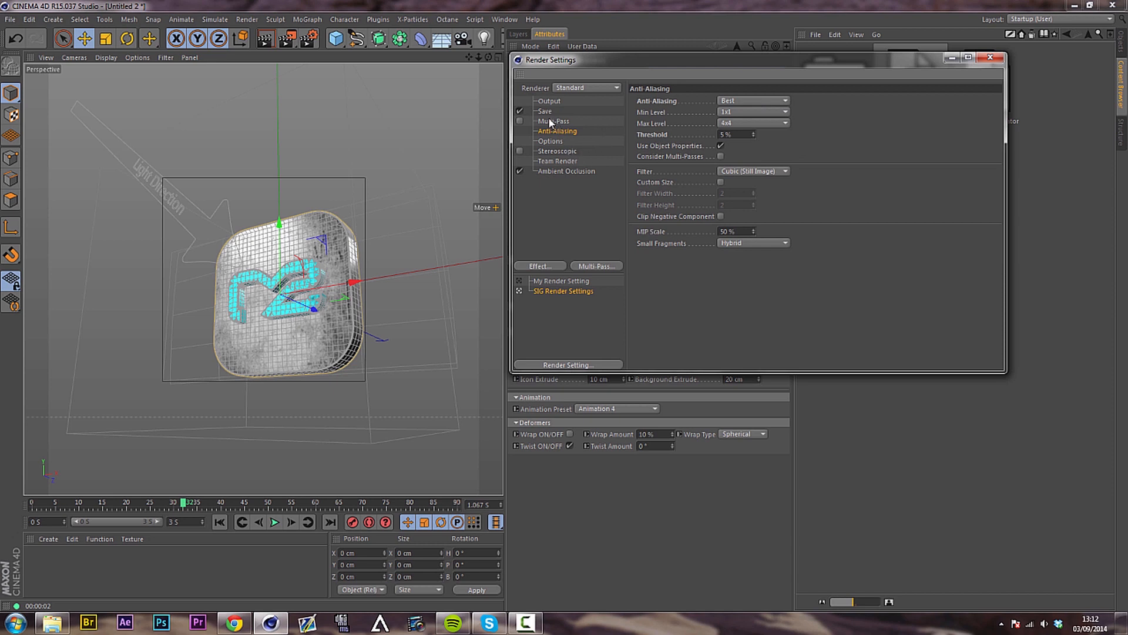
left_click(551, 112)
left_click(550, 101)
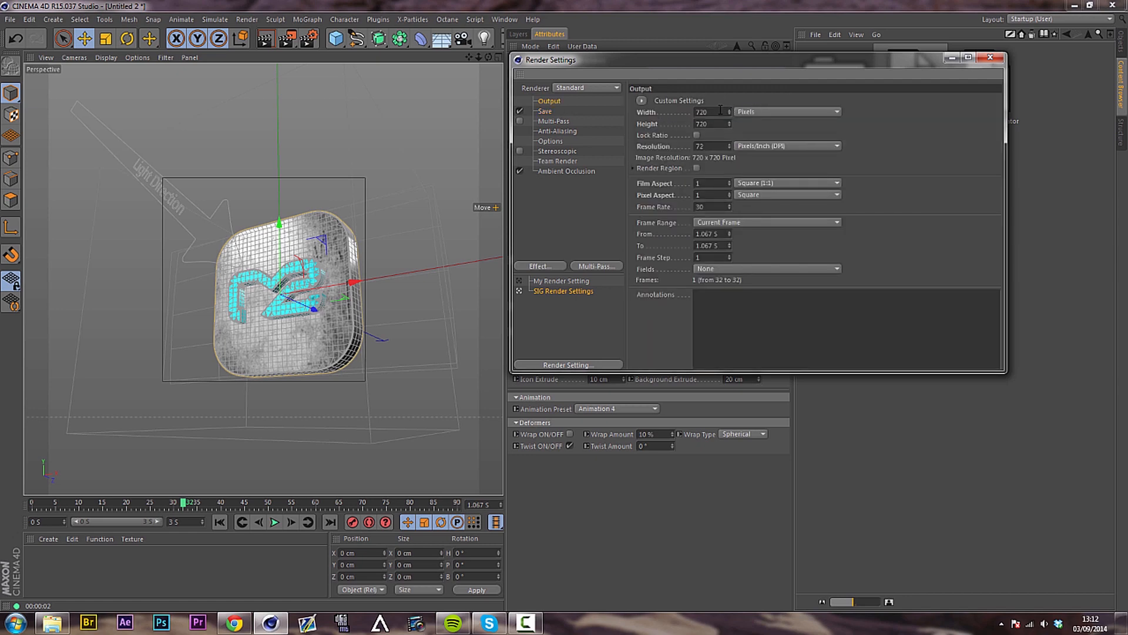
left_click(991, 58)
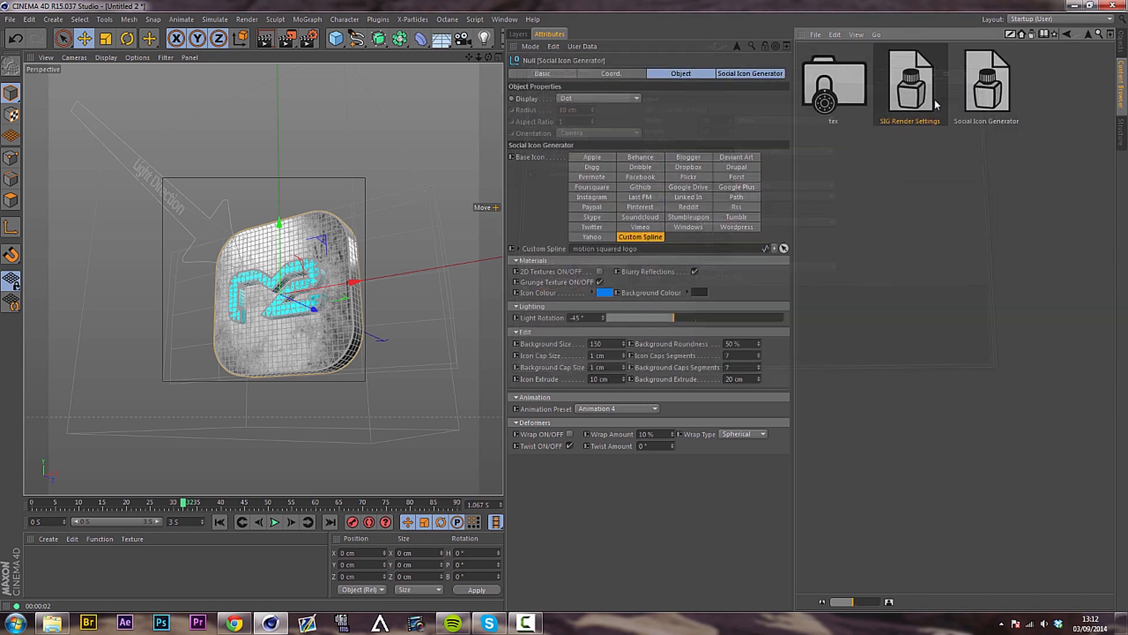
left_click_drag(262, 273, 306, 310, "alt")
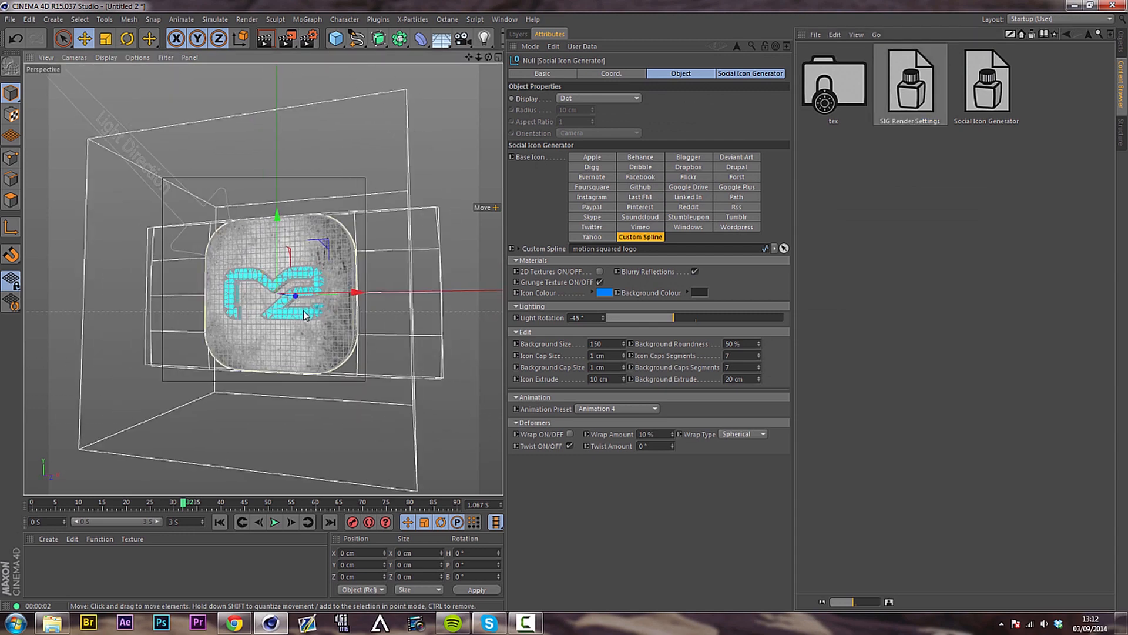
scroll(308, 310, "up", 4)
scroll(323, 305, "down", 1)
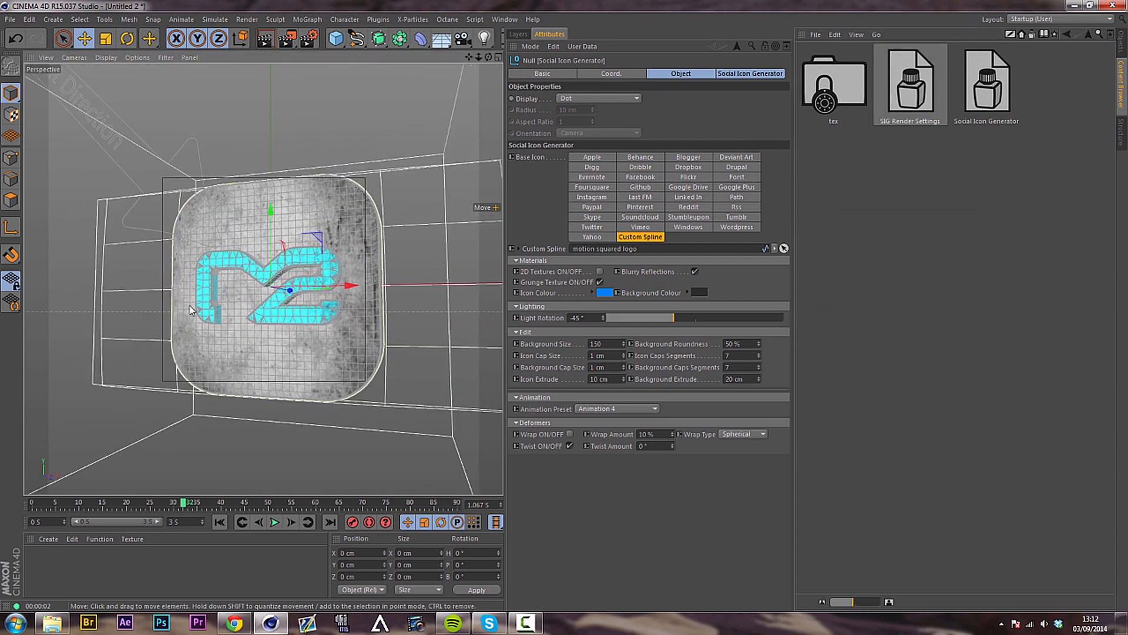
left_click_drag(409, 435, 490, 366, "alt")
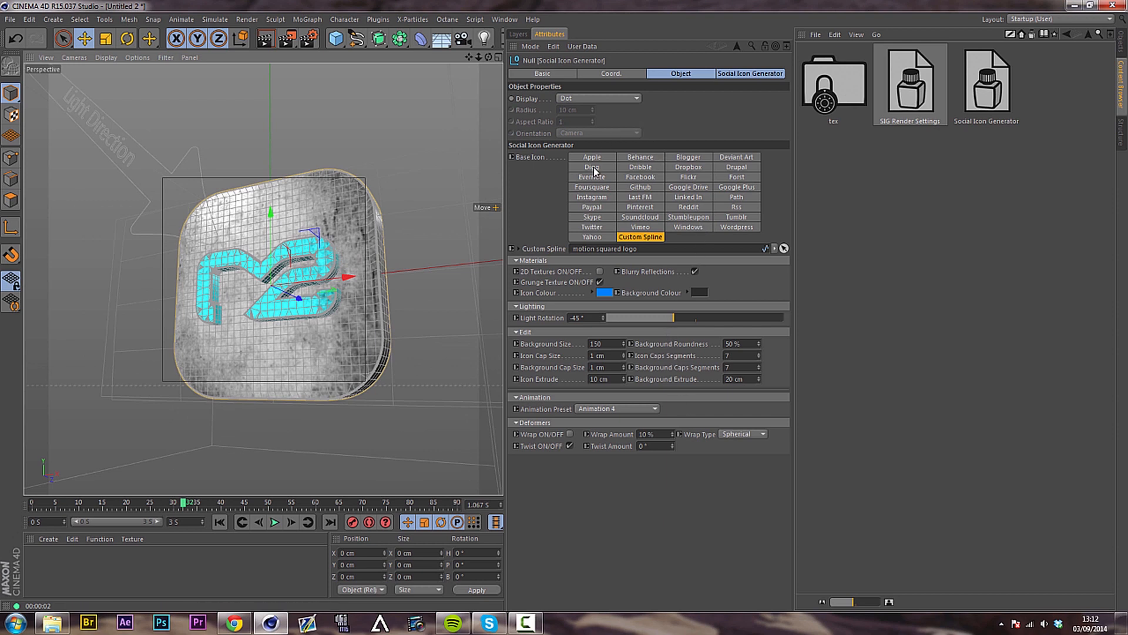
- Try several of the generator's base icons, such as Apple and Deviant Art, and settle on Facebook
left_click(1121, 41)
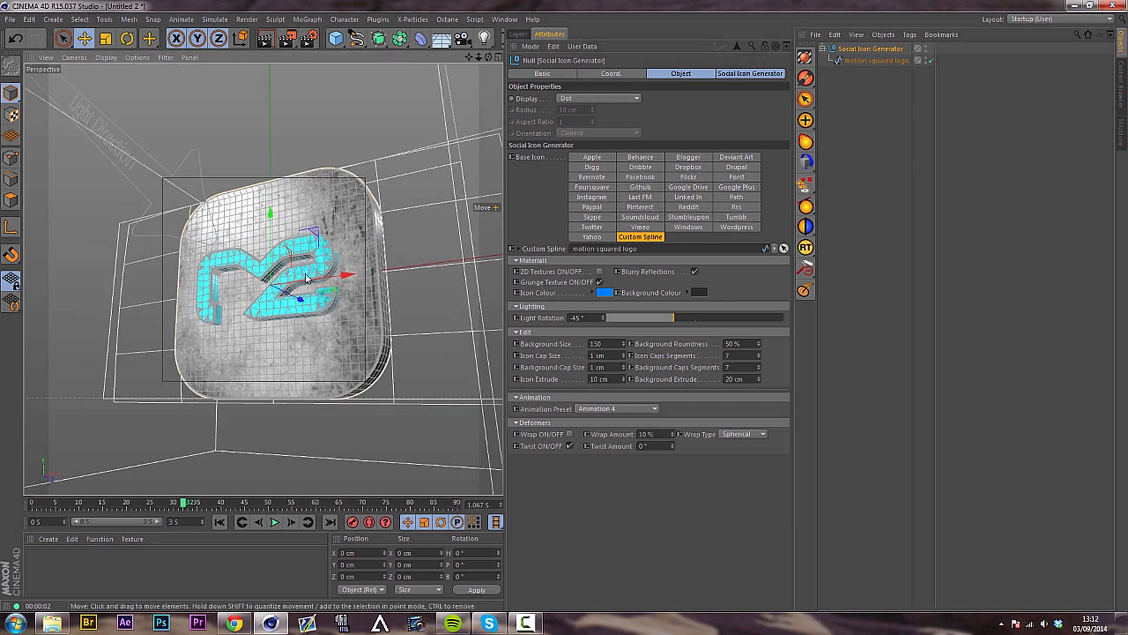
left_click(592, 157)
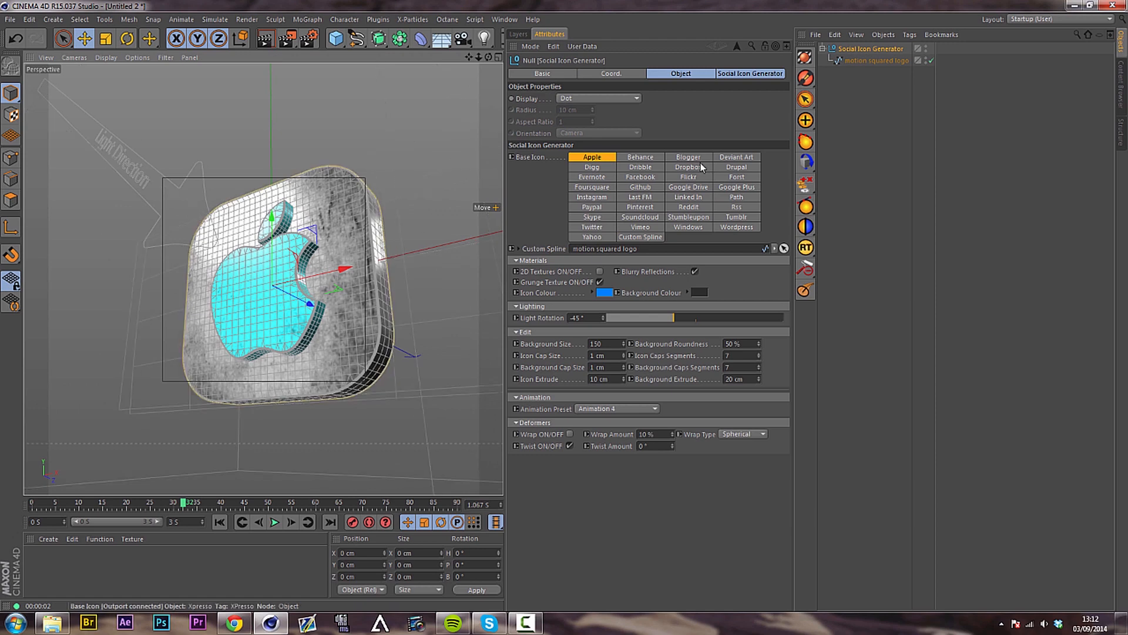
left_click(651, 158)
left_click(675, 157)
left_click(736, 167)
left_click(736, 157)
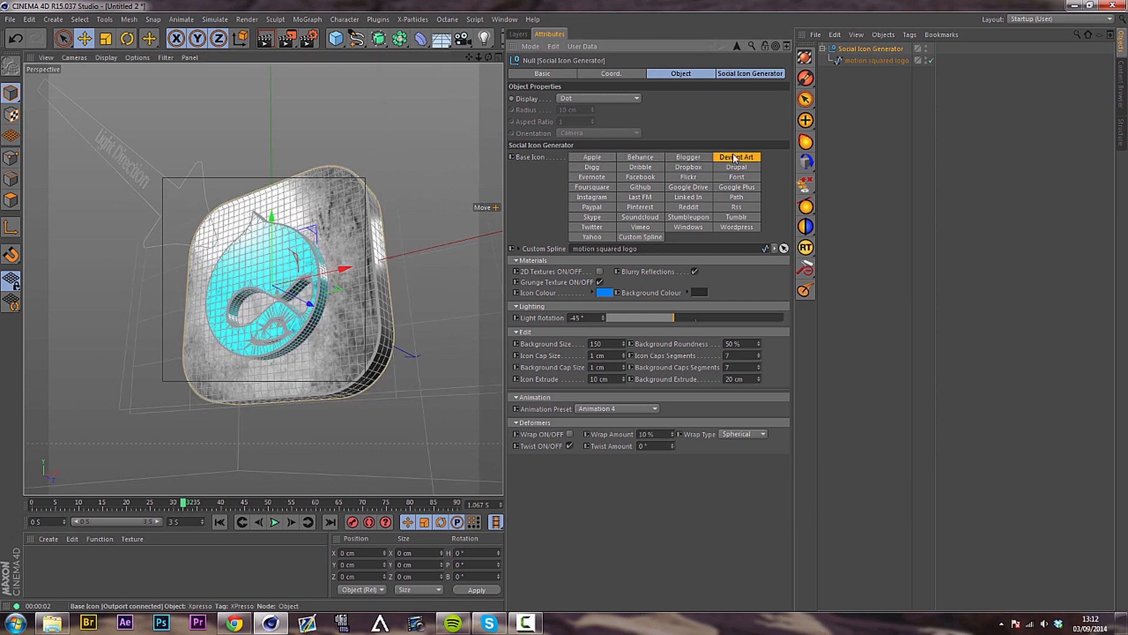
left_click(592, 177)
left_click(641, 177)
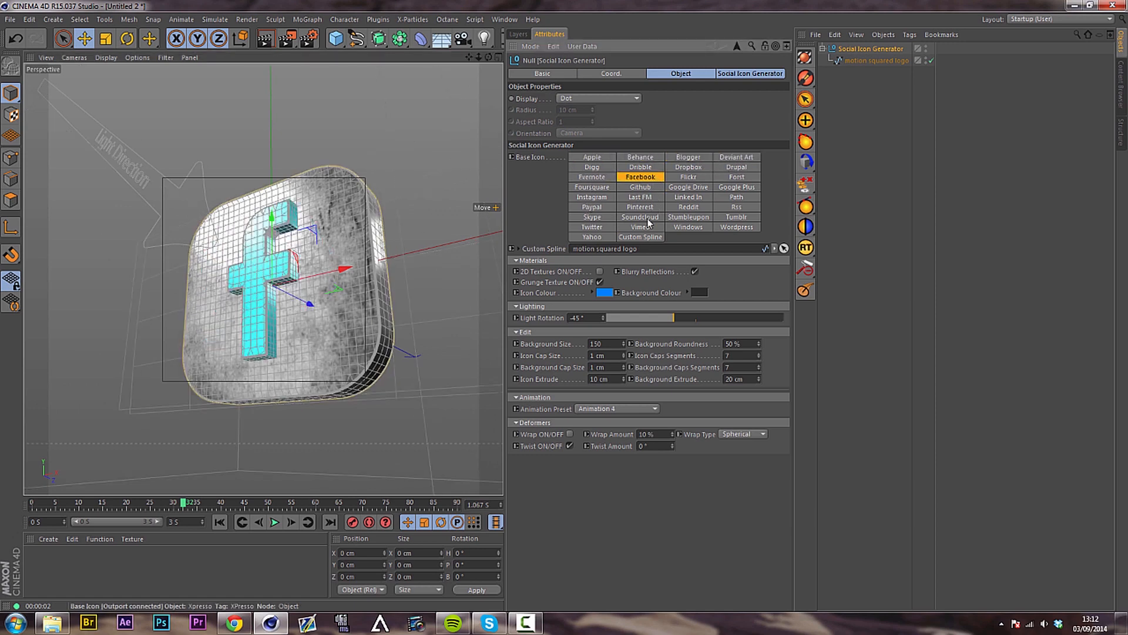
- Render the Facebook icon in the viewport, turn off Blurry Reflections and render it again
key("ctrl+r")
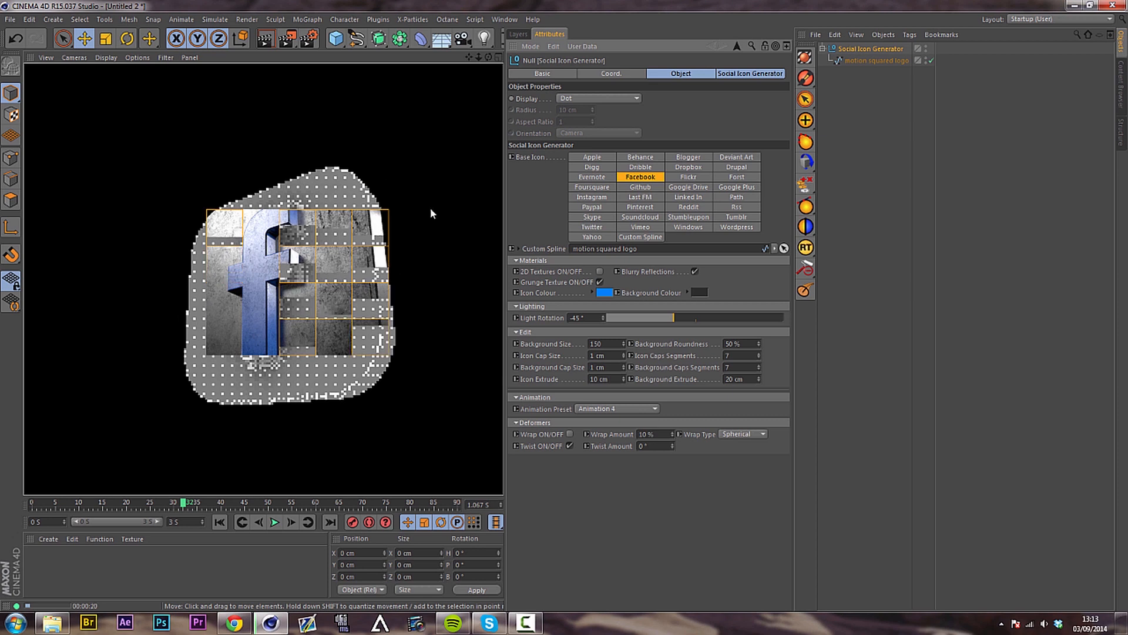
left_click(695, 271)
key("ctrl+r")
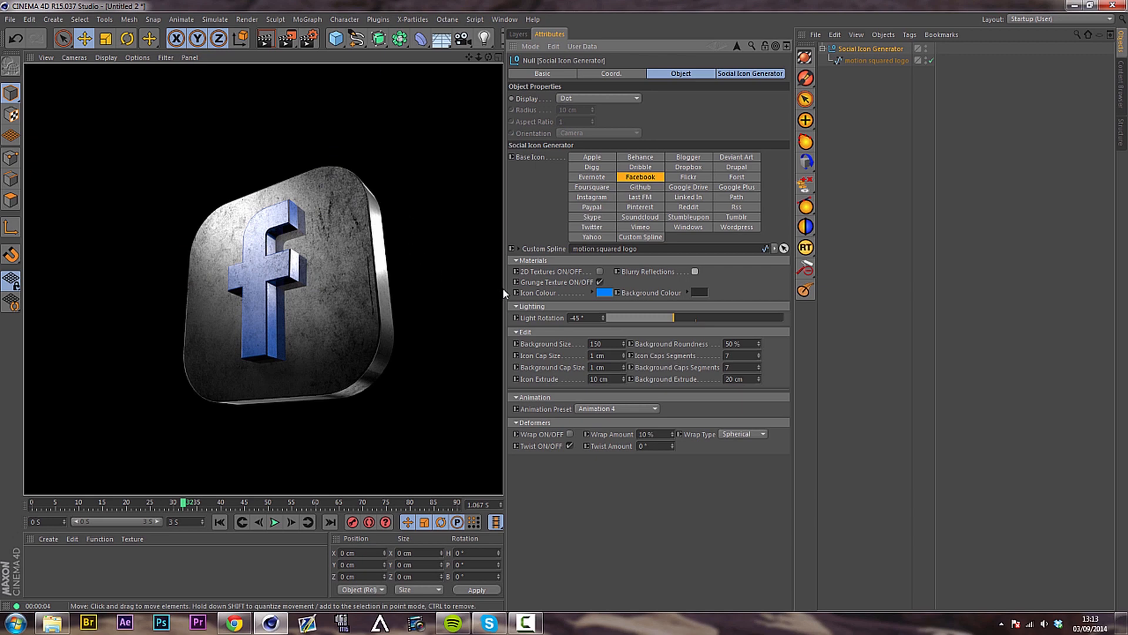
- Set the icon's background size to 181 and its background roundness to 31%
left_click(327, 278)
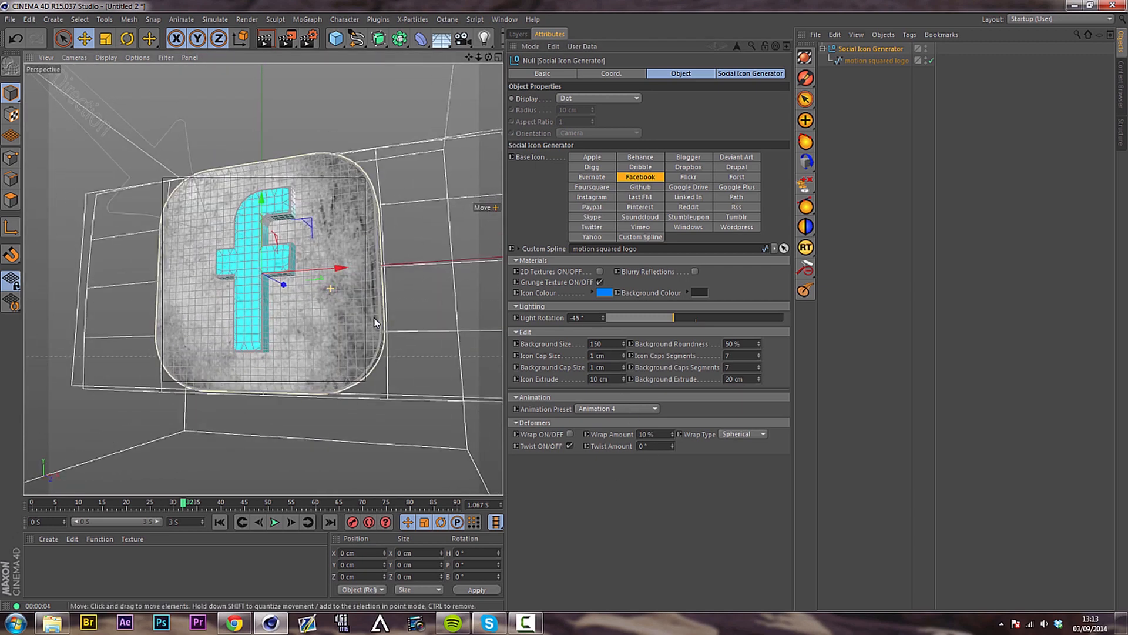
mouse_move(622, 351)
left_mouse_down()
mouse_move(619, 326)
mouse_move(624, 358)
mouse_move(624, 346)
left_mouse_up()
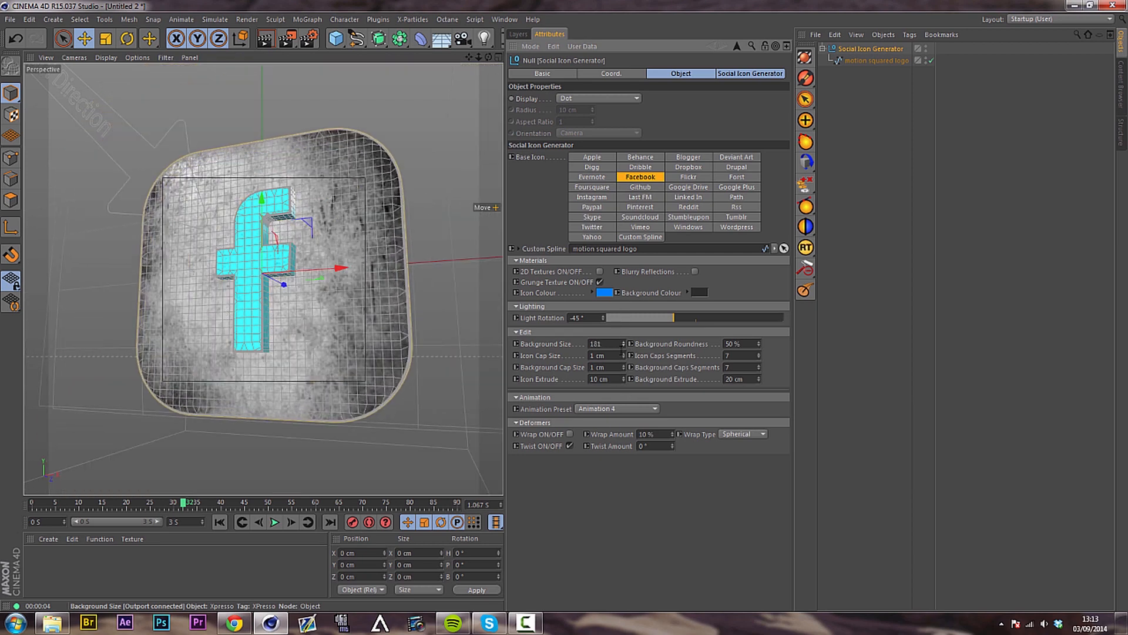
mouse_move(758, 343)
left_mouse_down()
mouse_move(763, 295)
mouse_move(748, 396)
mouse_move(760, 309)
mouse_move(760, 345)
left_mouse_up()
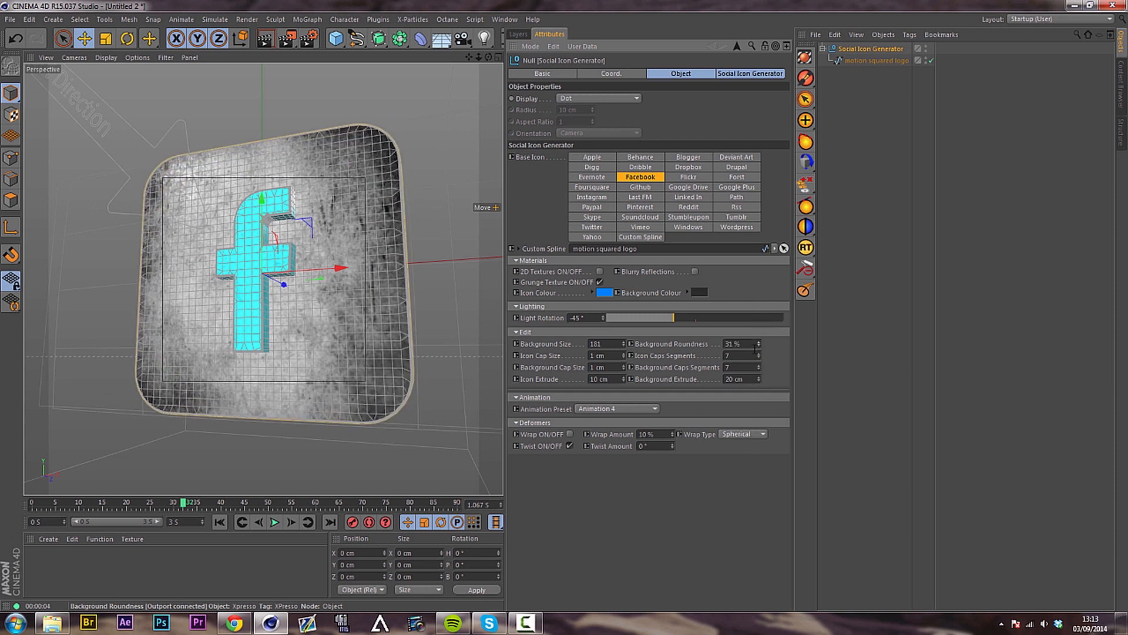
- Set the icon caps segments to 4 and give the background a 5 cm cap with 10 segments
left_click_drag(621, 355, 620, 355)
left_click(622, 357)
left_click(622, 358)
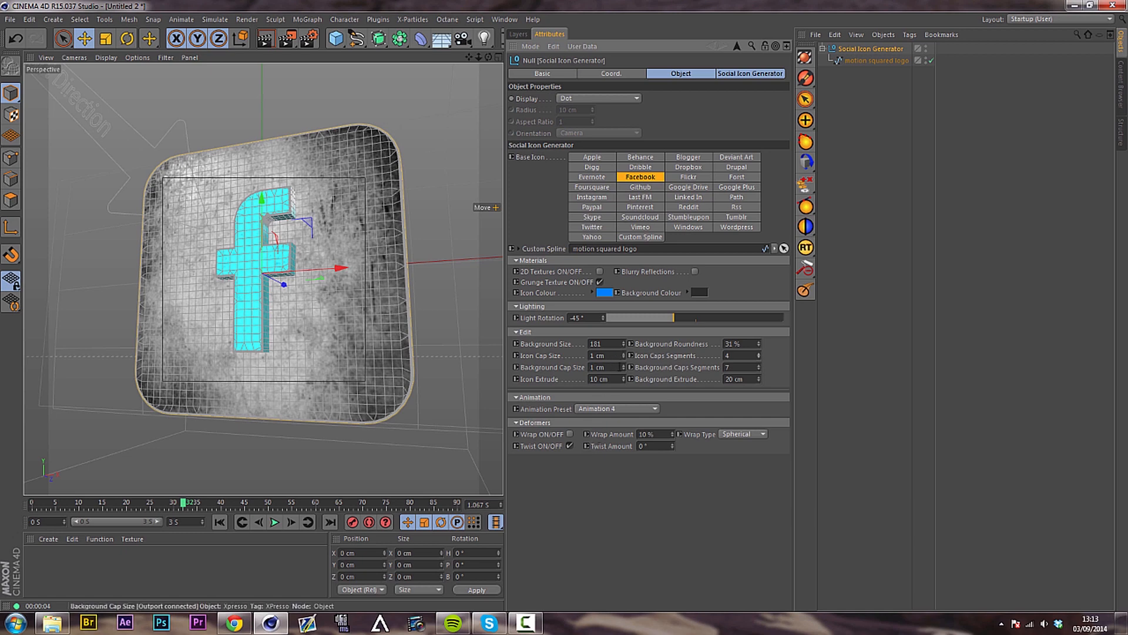
mouse_move(624, 368)
left_mouse_down()
mouse_move(624, 358)
mouse_move(624, 372)
left_mouse_up()
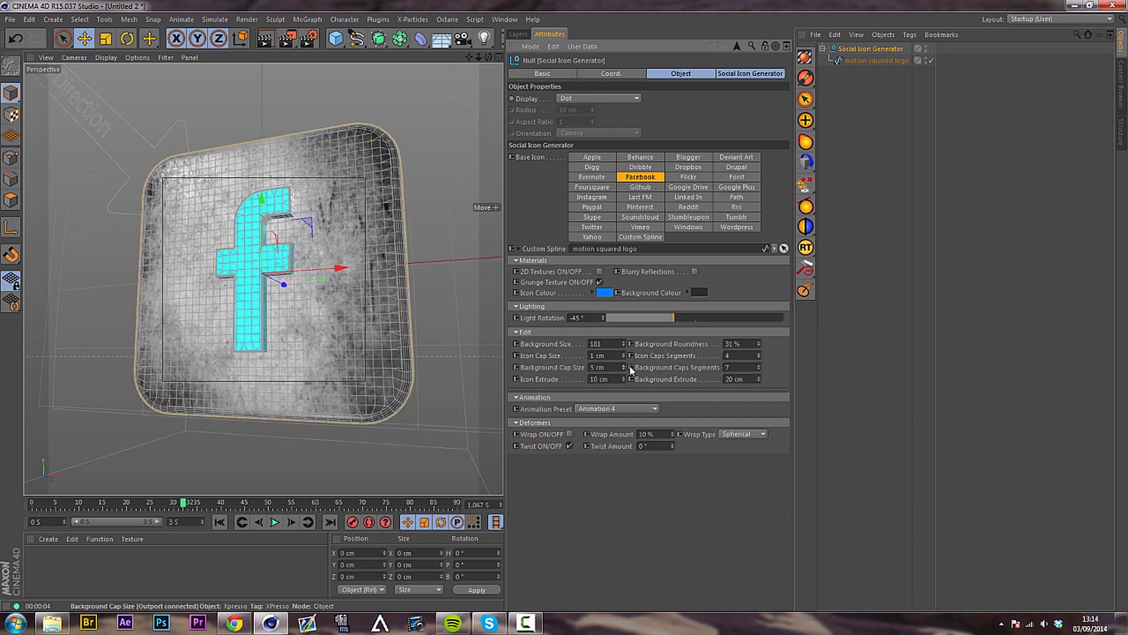
left_click_drag(759, 365, 759, 365)
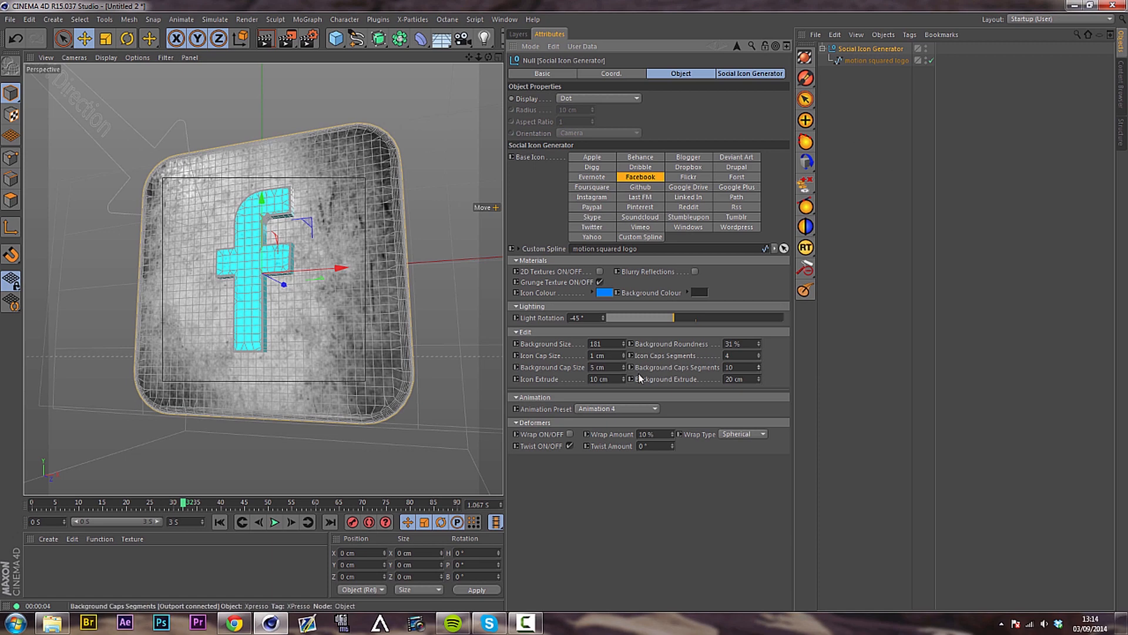
- Try deeper extrusions from several angles, settling on 21 cm for the icon and 32 cm for the background
mouse_move(624, 379)
left_mouse_down()
mouse_move(622, 389)
mouse_move(625, 376)
left_mouse_up()
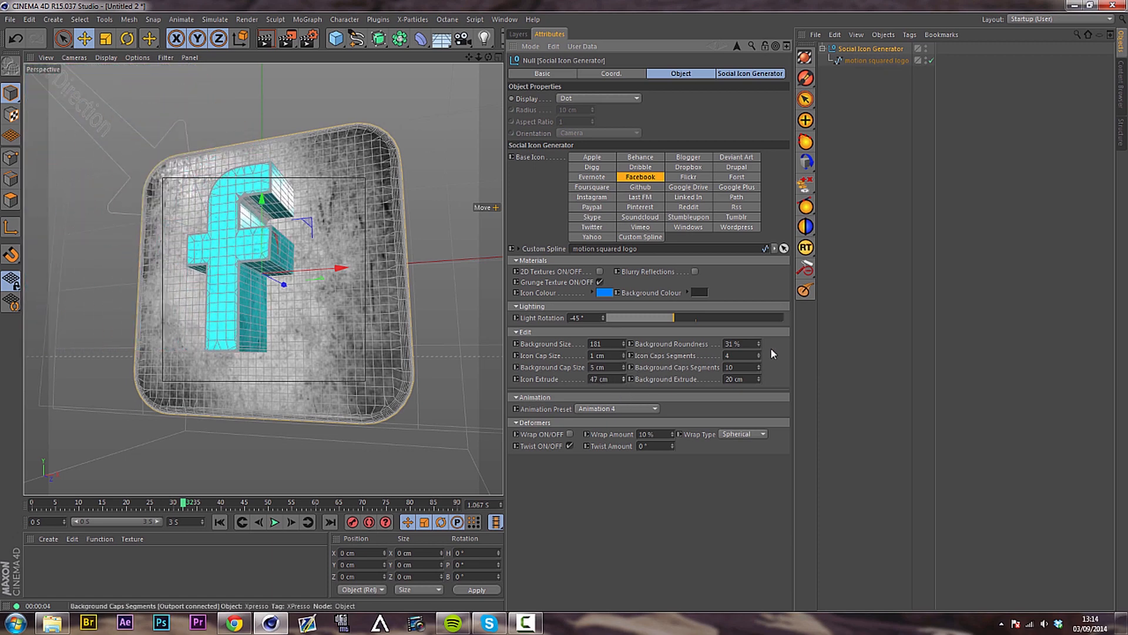
left_click(759, 376)
left_click_drag(750, 340, 750, 342)
left_click_drag(265, 247, 183, 268, "alt")
scroll(268, 299, "down", 3)
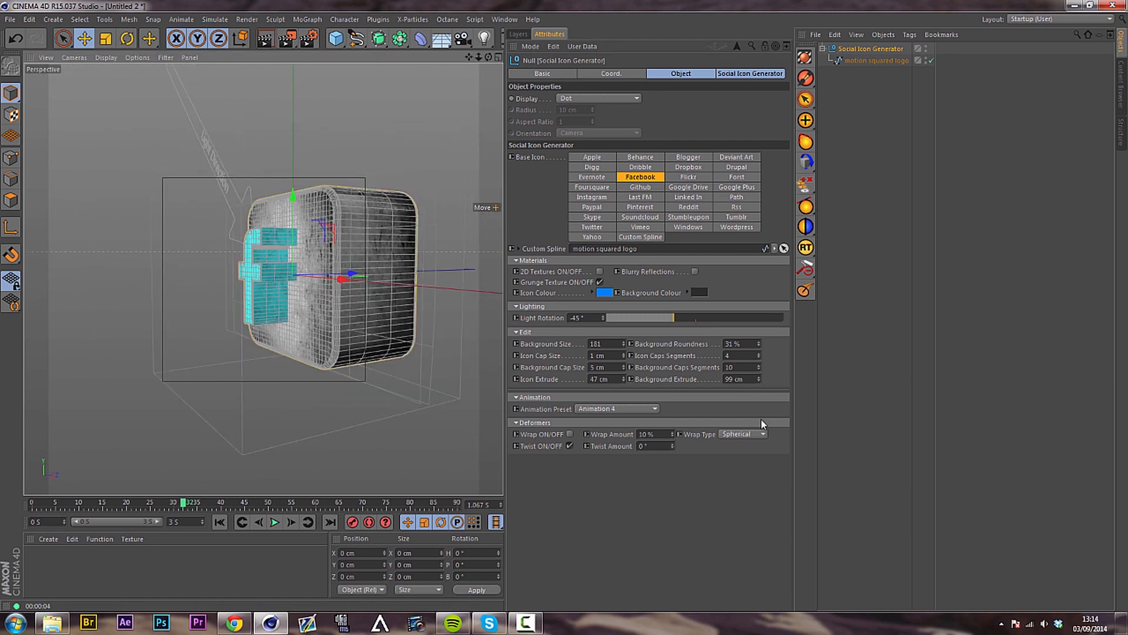
mouse_move(758, 379)
left_mouse_down()
mouse_move(750, 408)
mouse_move(760, 383)
left_mouse_up()
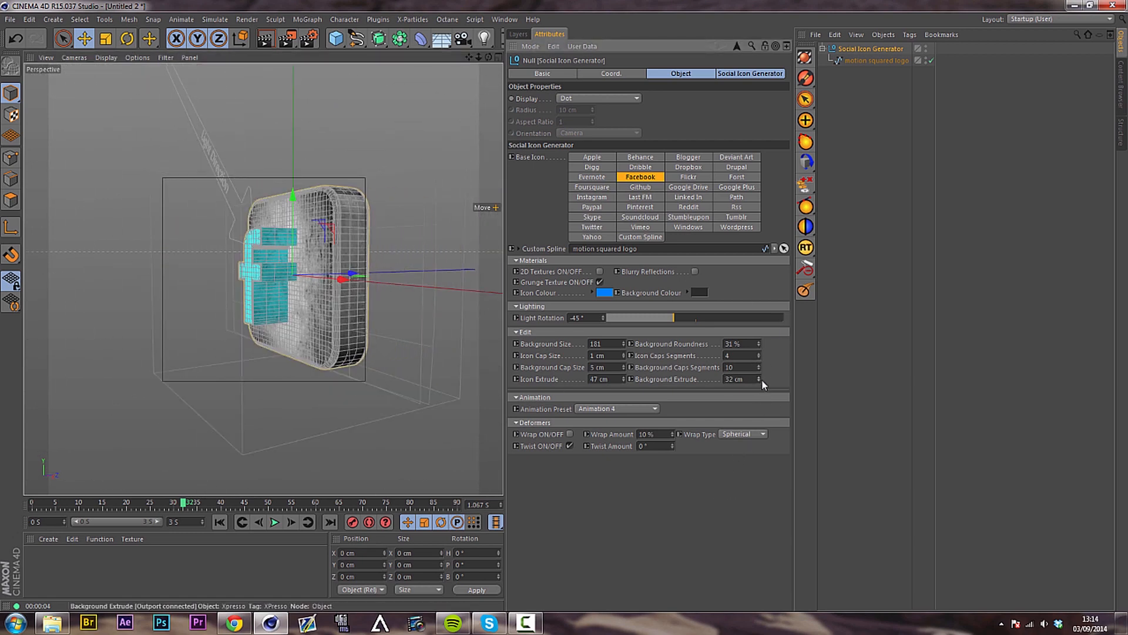
left_click_drag(623, 380, 623, 405)
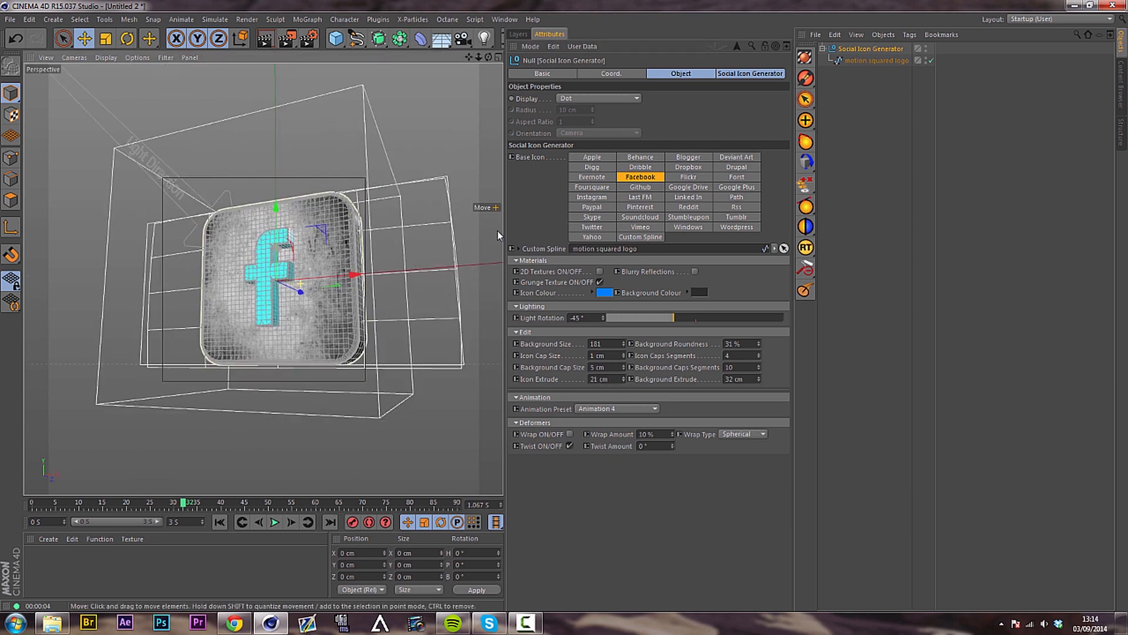
- Set the generator's animation preset to None and collapse the deformer settings
left_click(632, 397)
left_click(608, 406)
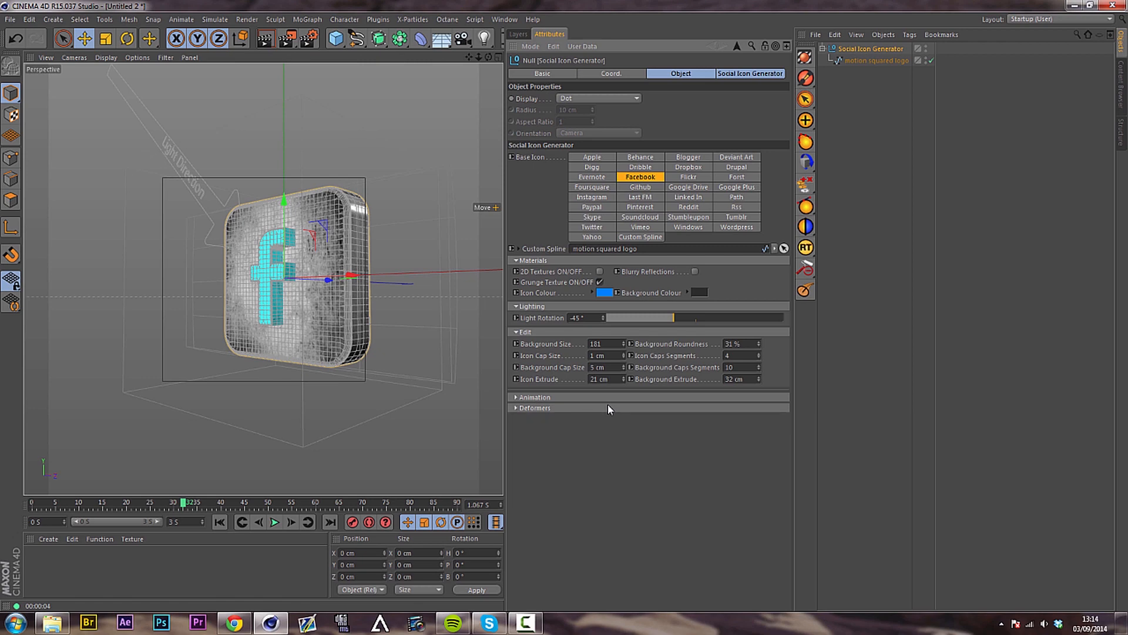
left_click(608, 400)
left_click(608, 408)
left_click(608, 416)
- Set the background extrude to 134 cm and render the icon from an angled view
mouse_move(756, 377)
left_mouse_down()
mouse_move(755, 347)
mouse_move(756, 388)
mouse_move(754, 361)
mouse_move(757, 378)
left_mouse_up()
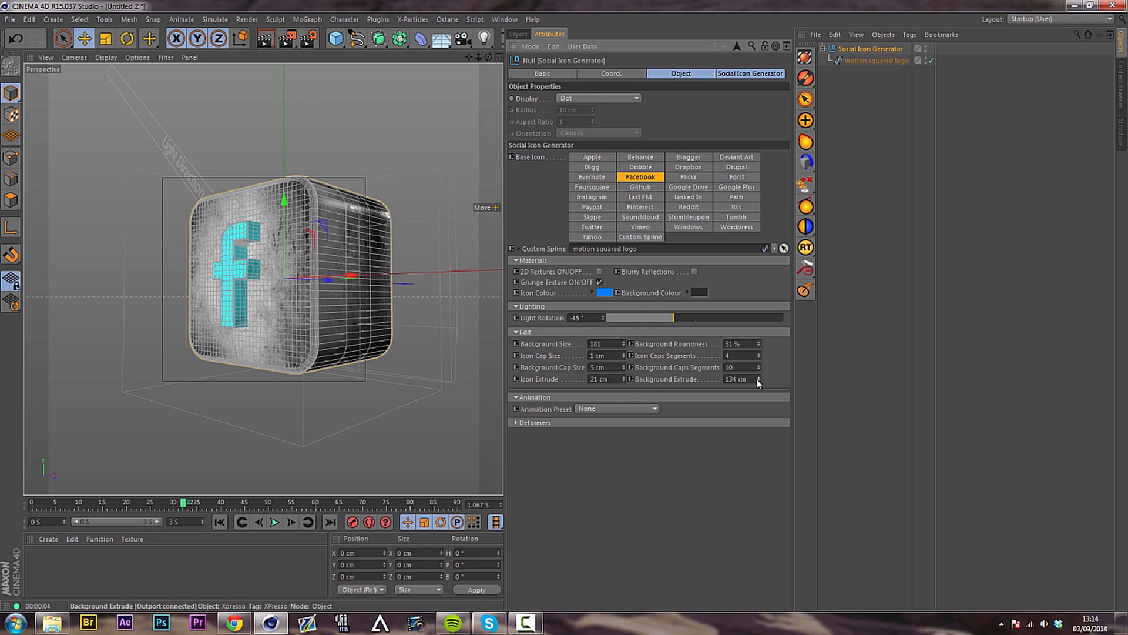
left_click_drag(340, 294, 347, 320, "alt")
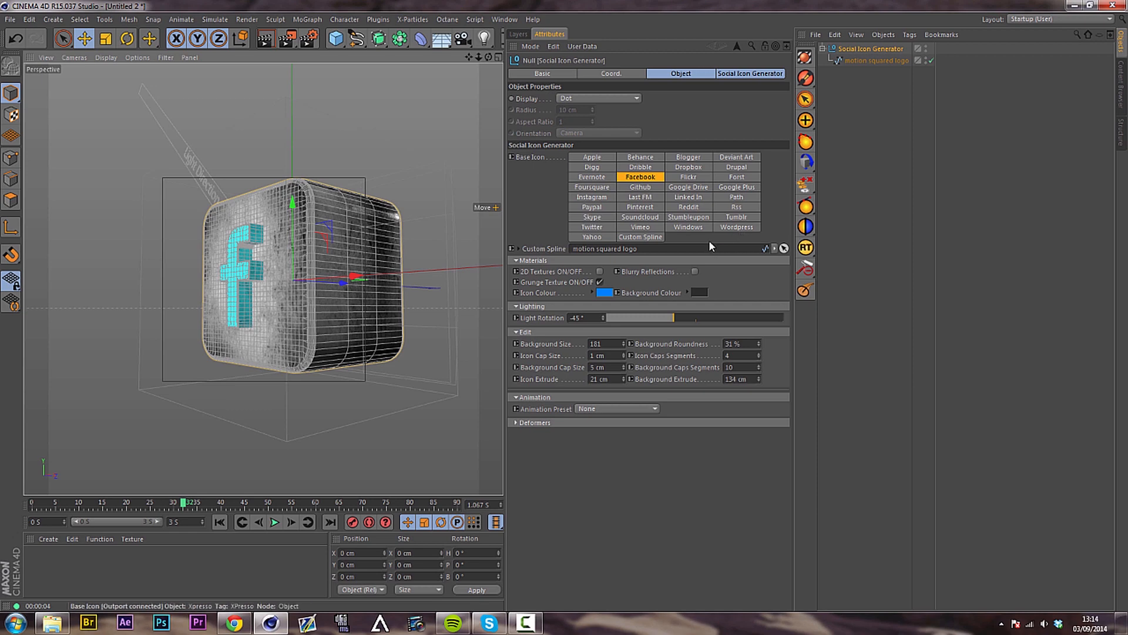
left_click_drag(265, 278, 322, 267, "alt")
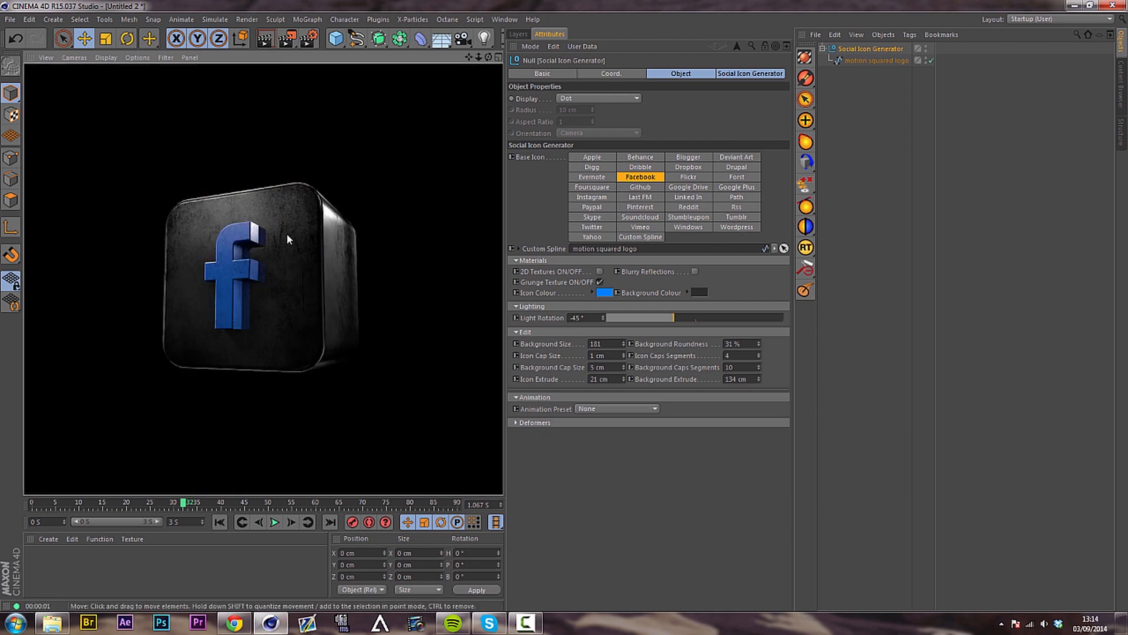
- Turn off the grunge texture and render the clean icon in the viewport
left_click(600, 282)
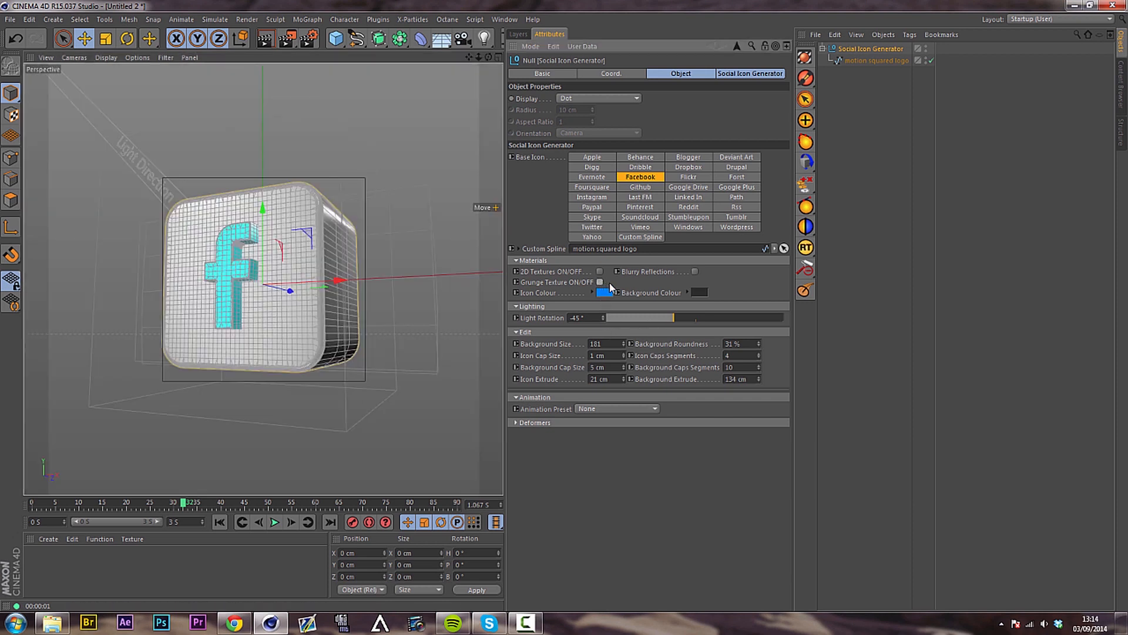
key("ctrl+r")
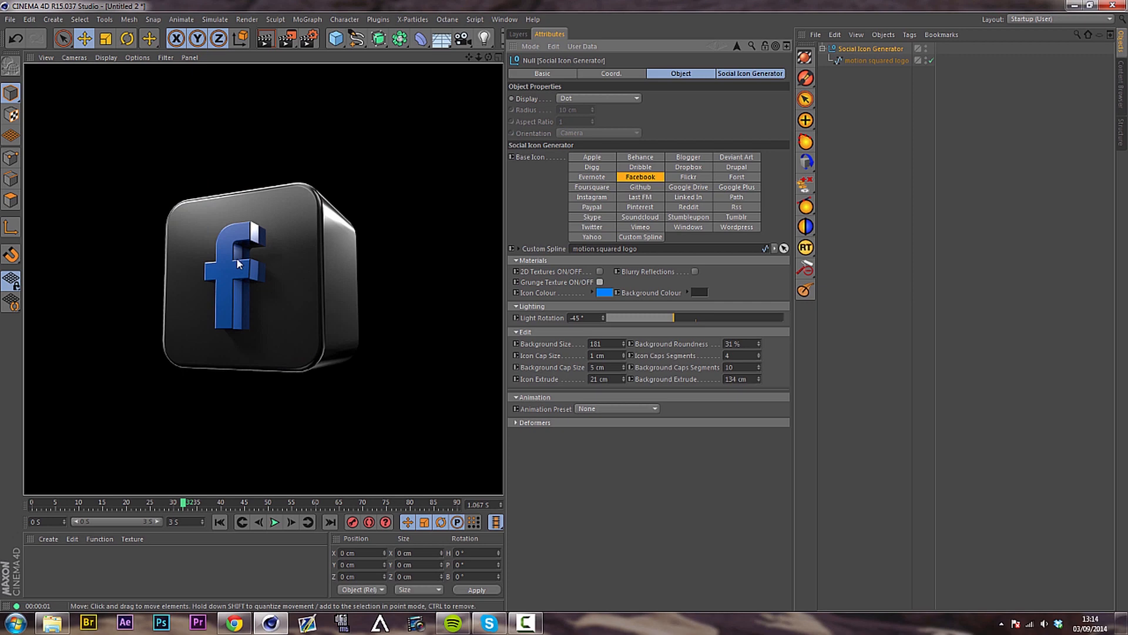
left_click(312, 269)
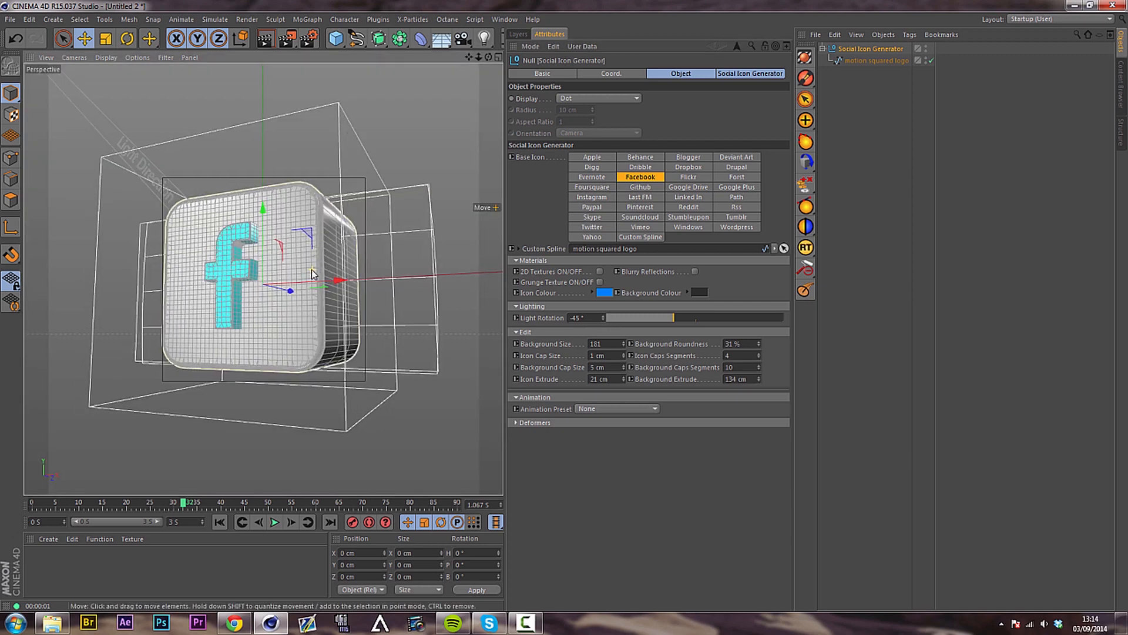
- Turn on 2D textures and reduce the background extrude to 21 cm
left_click(602, 271)
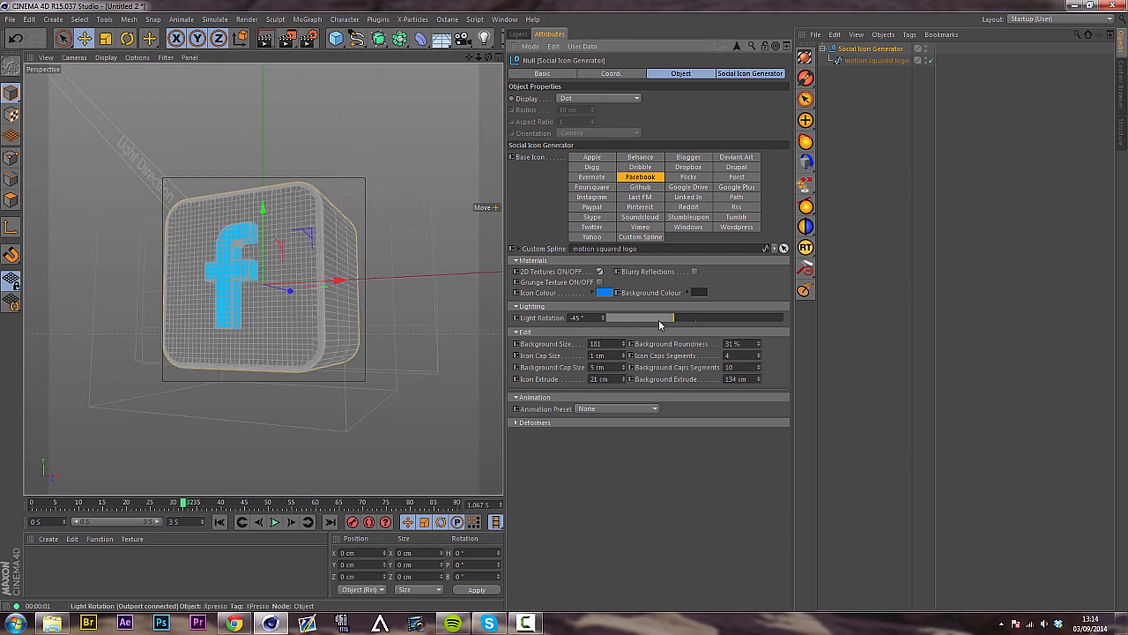
left_click(758, 377)
left_click_drag(758, 378, 758, 376)
- Render the 2D-textured icon in the viewport, including from a straight front view
key("ctrl+r")
left_click_drag(202, 235, 231, 275, "alt")
key("ctrl+r")
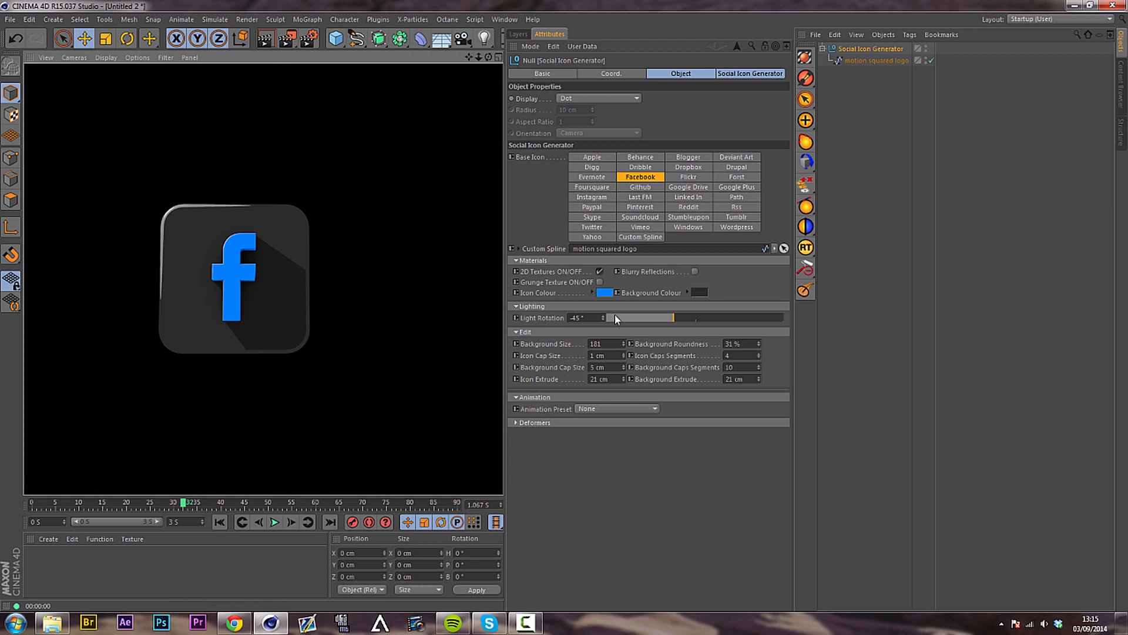
- Set the light rotation to 43° and render the 2D-textured Facebook icon in the viewport
left_click_drag(615, 315, 732, 316)
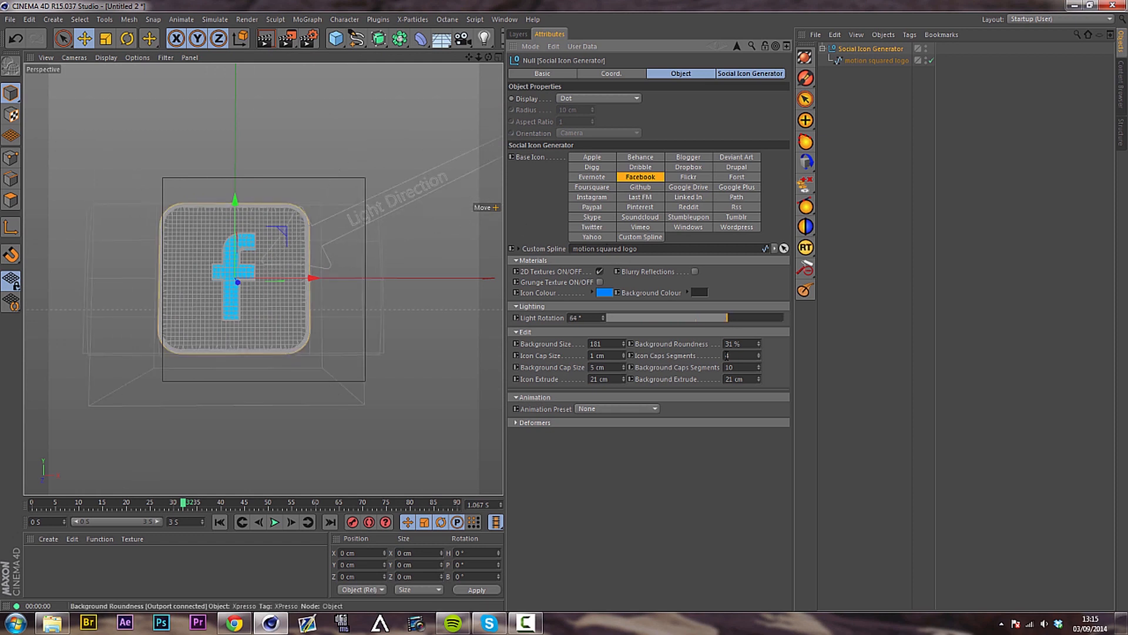
left_click(717, 308)
left_click(697, 317)
left_click(679, 306)
left_click_drag(682, 317, 718, 321)
key("ctrl+r")
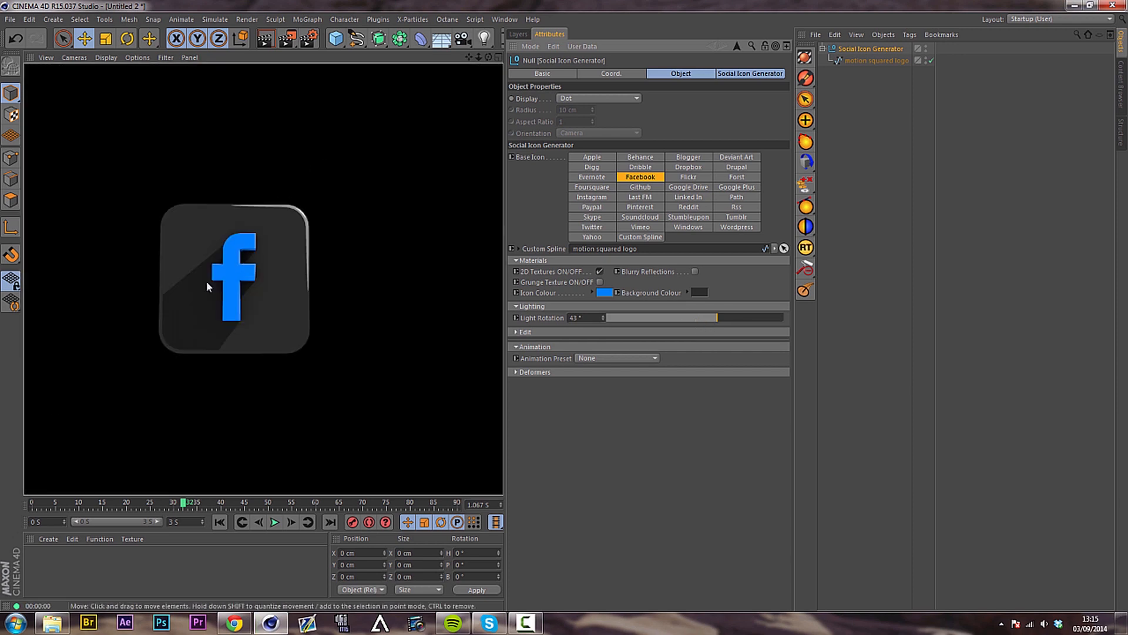
- Set the light rotation to -38° and render the icon with 2D textures and again with them turned off
mouse_move(681, 320)
left_mouse_down()
mouse_move(658, 319)
mouse_move(677, 302)
left_mouse_up()
key("ctrl+r")
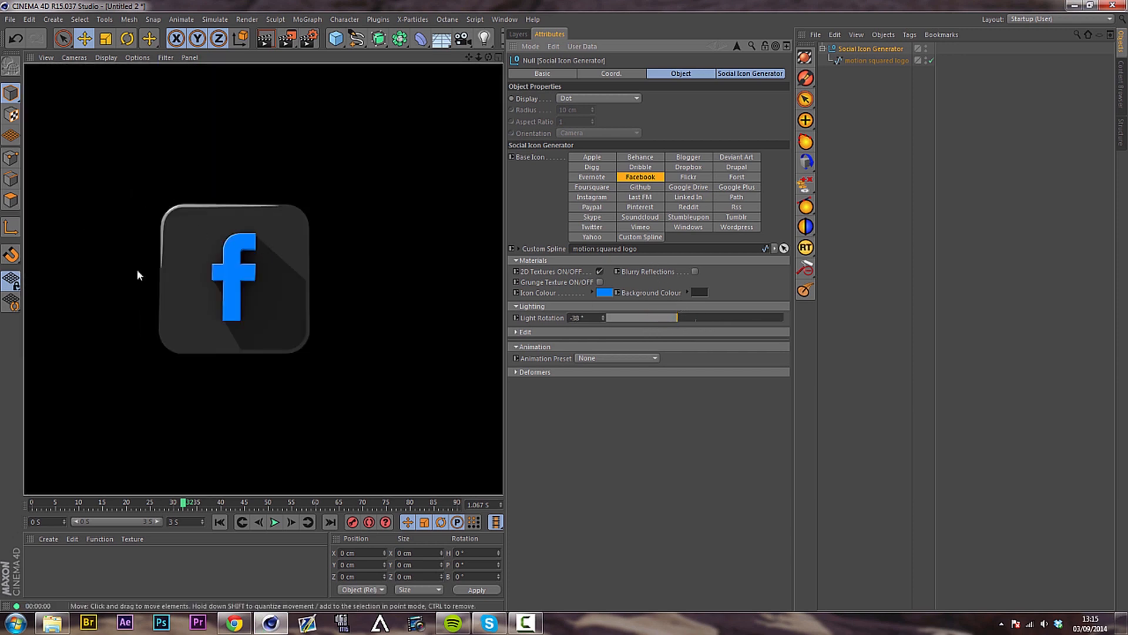
left_click(600, 271)
key("ctrl+r")
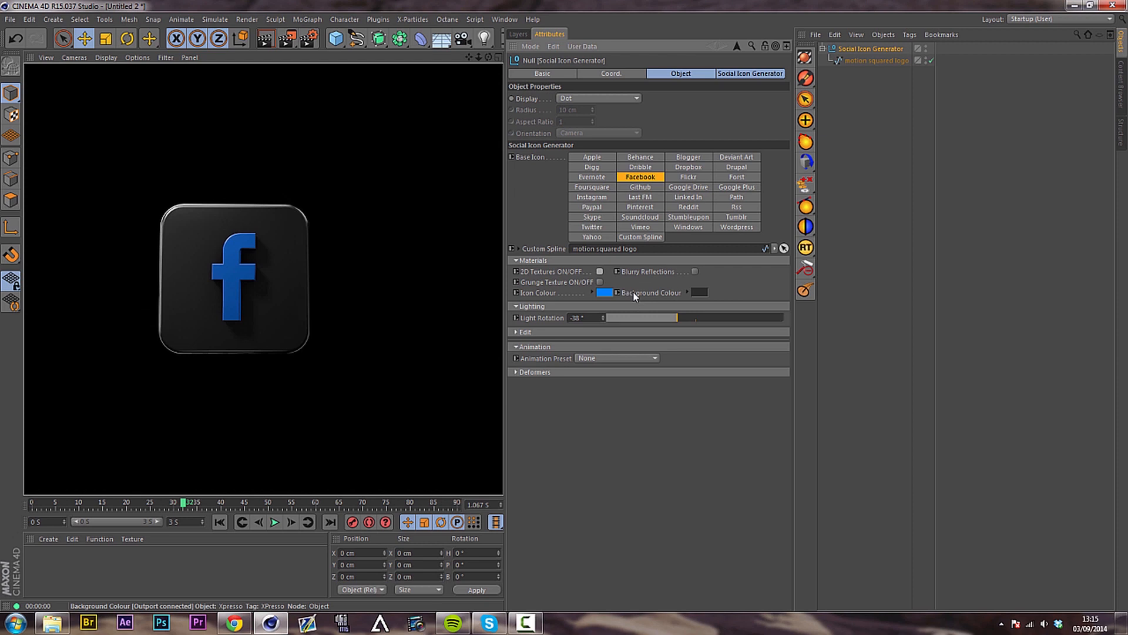
- Try the Deviant Art base icon and settle on Behance
left_click(735, 157)
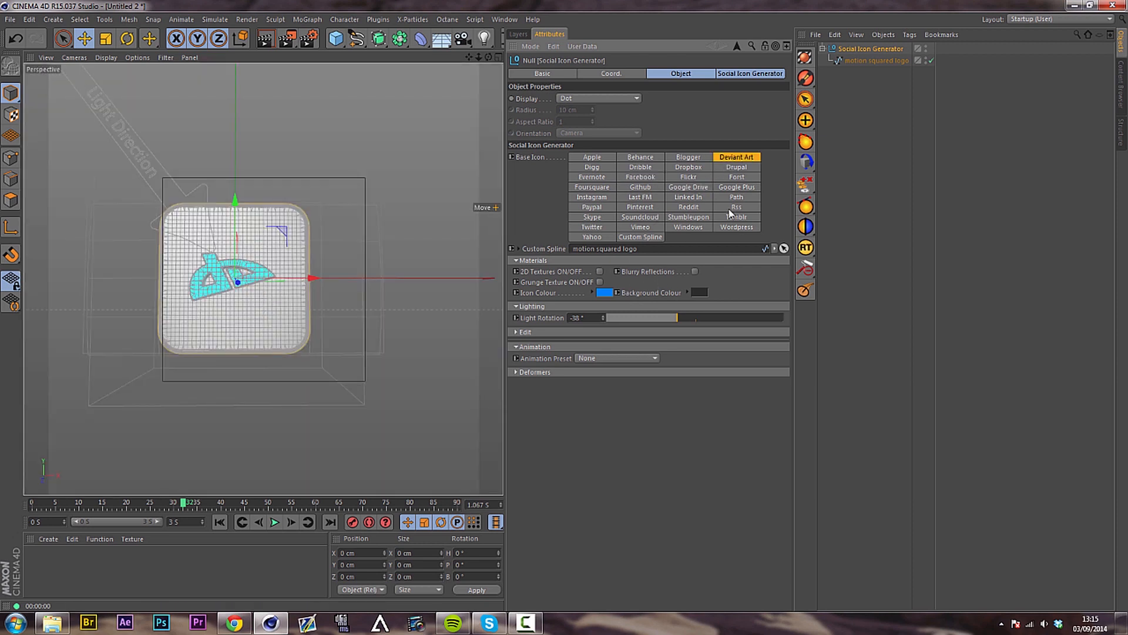
left_click(709, 180)
left_click(640, 157)
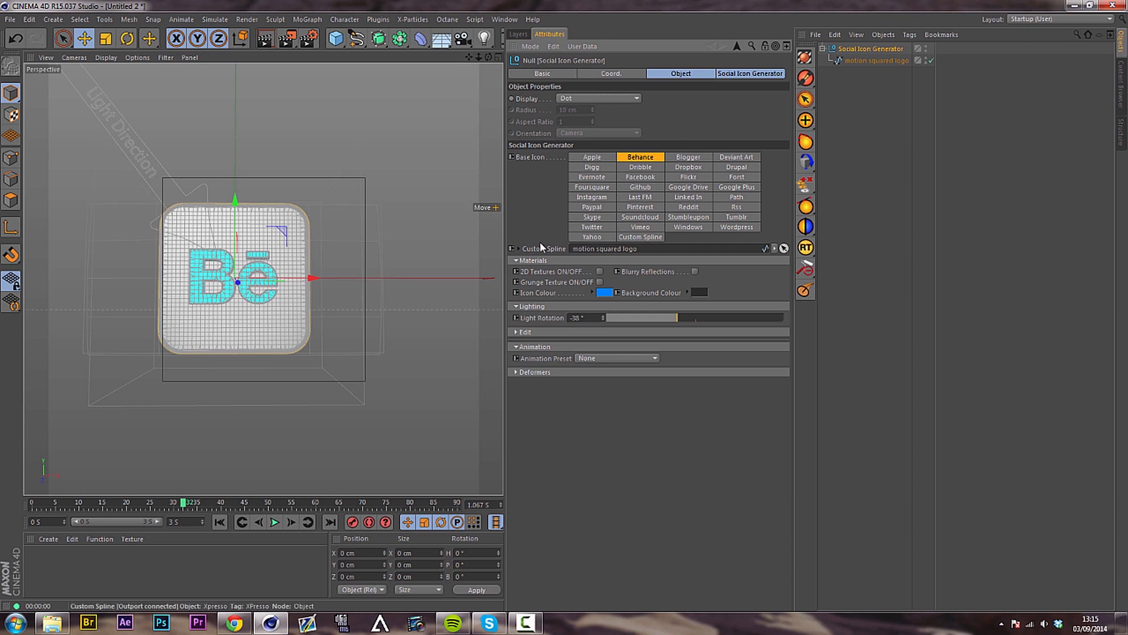
- Show only the Social Icon Generator settings and set the icon colour to near-white, RGB 249, 249, 249
left_click(737, 75)
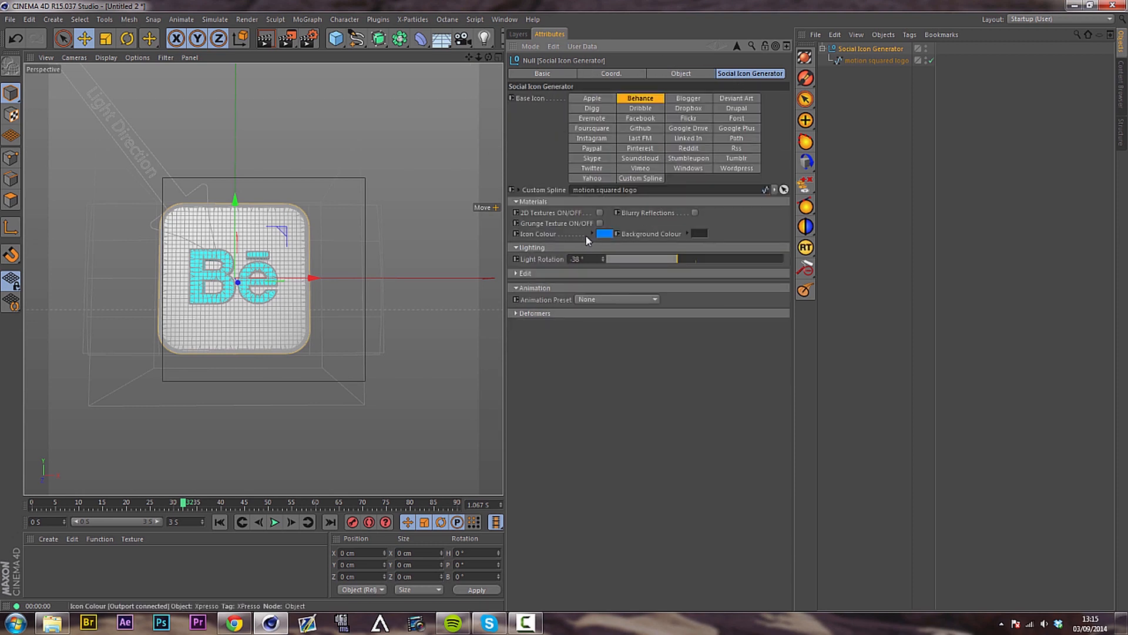
left_click(605, 234)
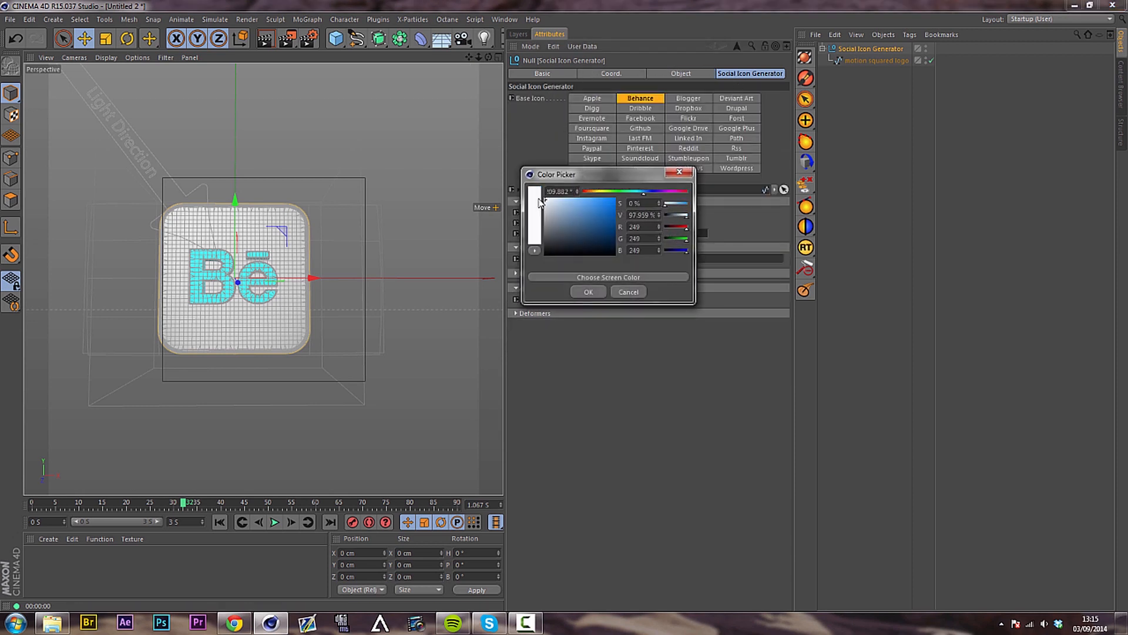
left_click(588, 292)
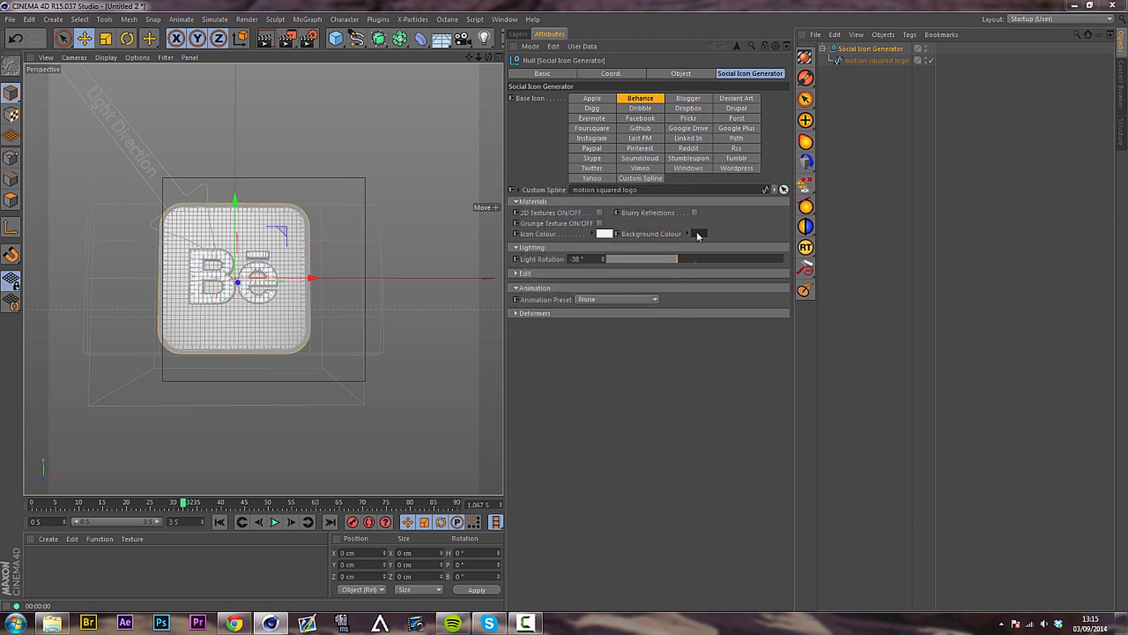
- Set the background colour to light blue, RGB 132, 198, 226, and render the Behance icon
left_click(699, 234)
left_click(727, 188)
left_click_drag(658, 210, 661, 200)
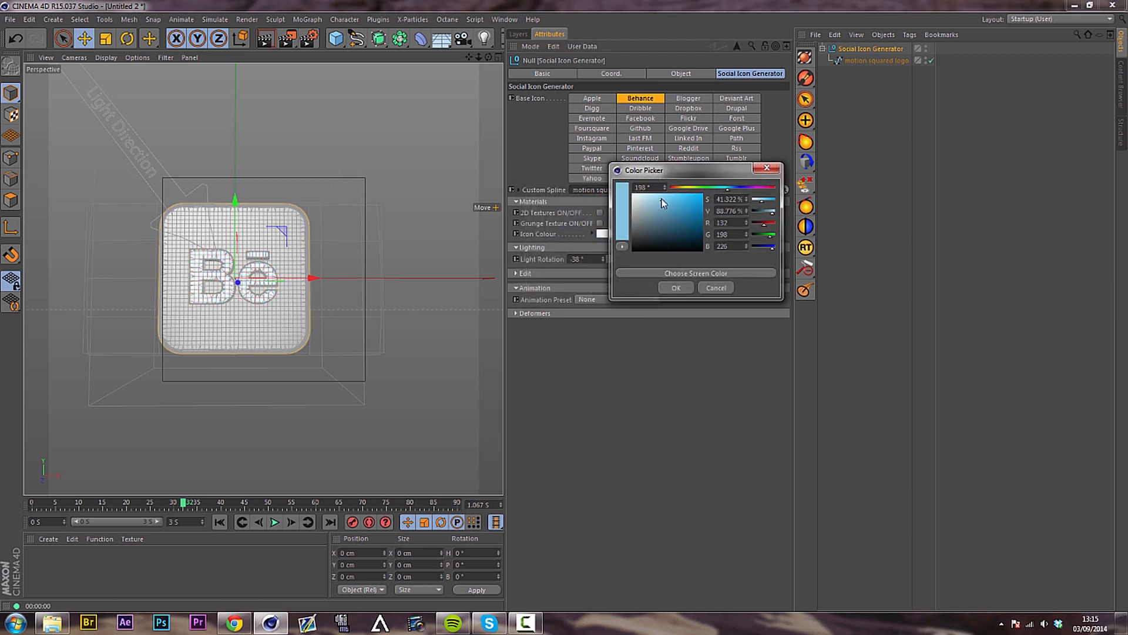
left_click(662, 291)
key("ctrl+r")
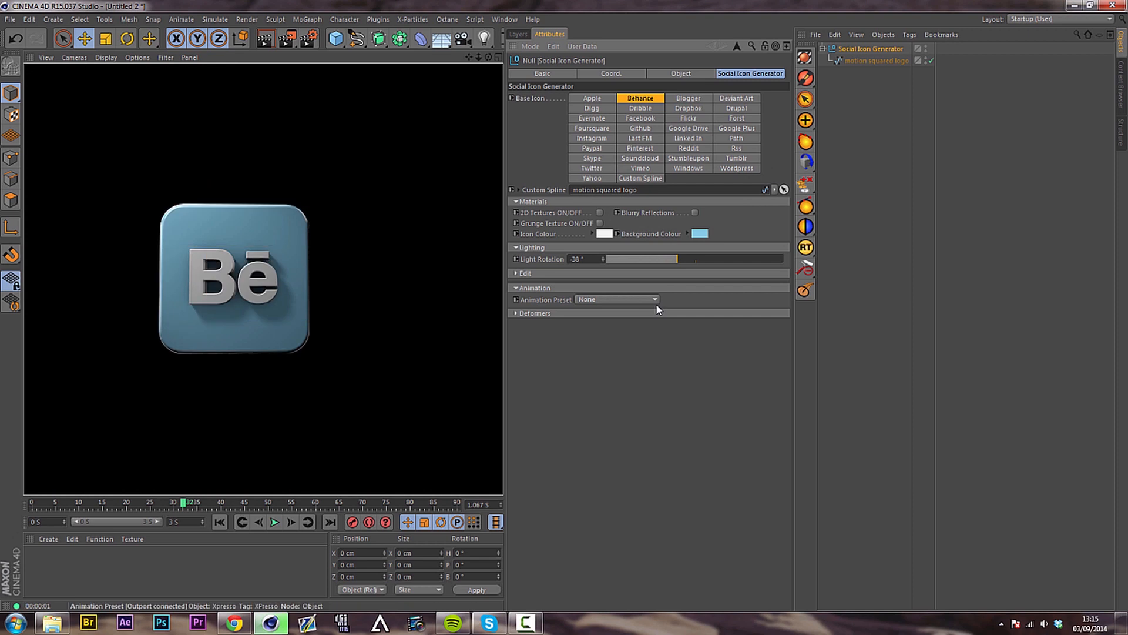
- Change the background colour to a deep blue and render the Behance icon again
left_click(700, 233)
left_click_drag(736, 189, 686, 206)
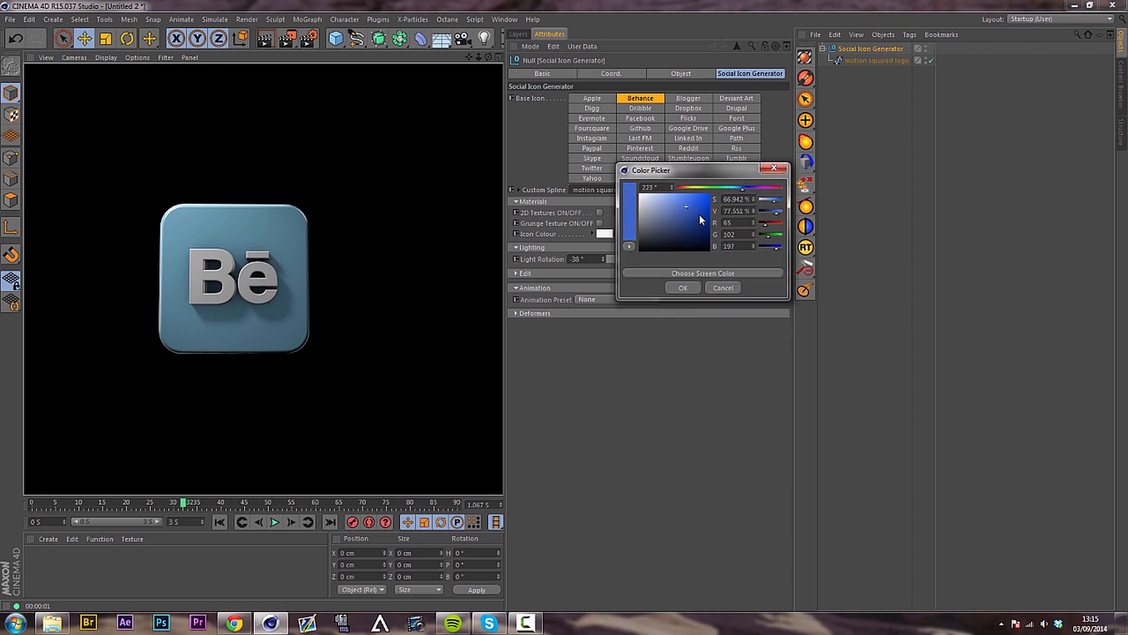
left_click(688, 287)
key("ctrl+r")
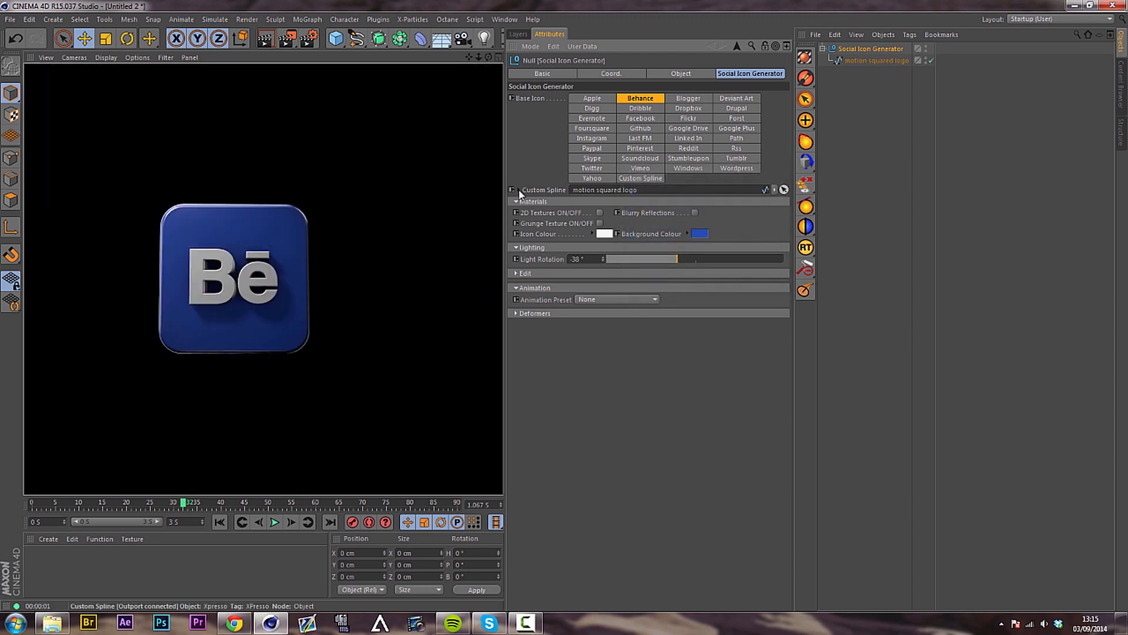
- Reveal the shape and deformer settings, set the twist amount to -32° and render the icon from an angled view
left_click(535, 312)
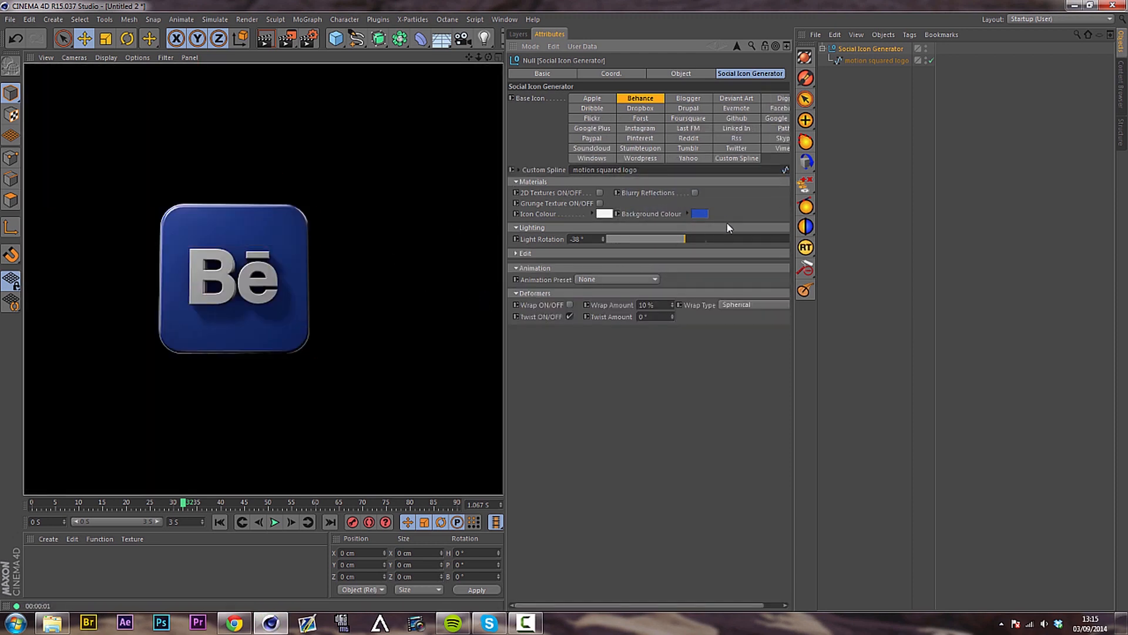
left_click(655, 254)
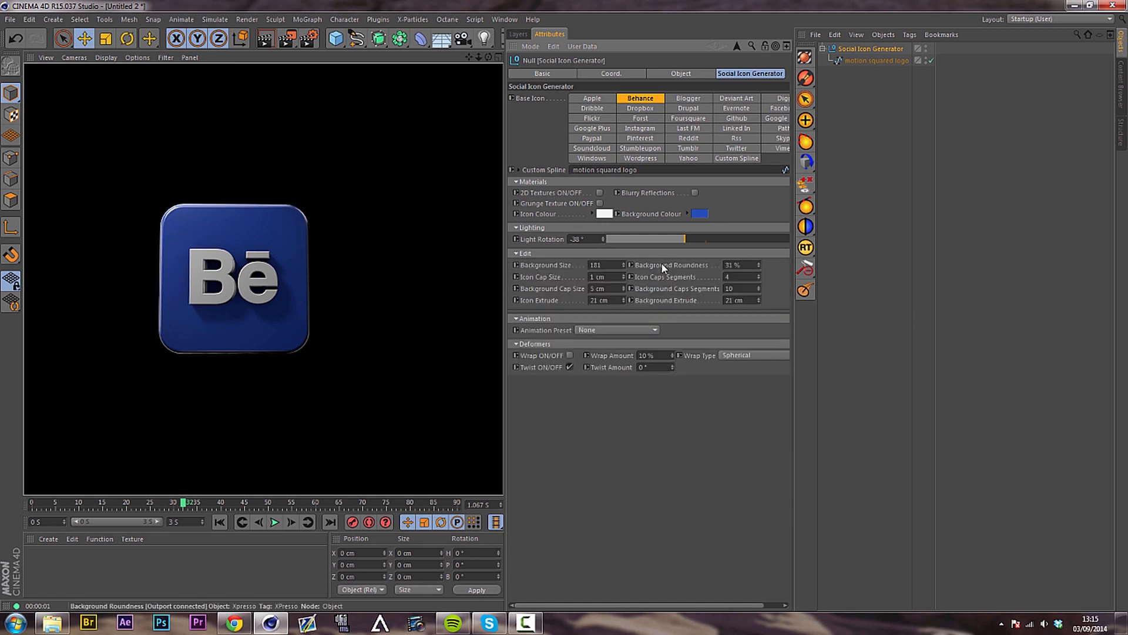
left_click_drag(295, 266, 237, 248, "alt")
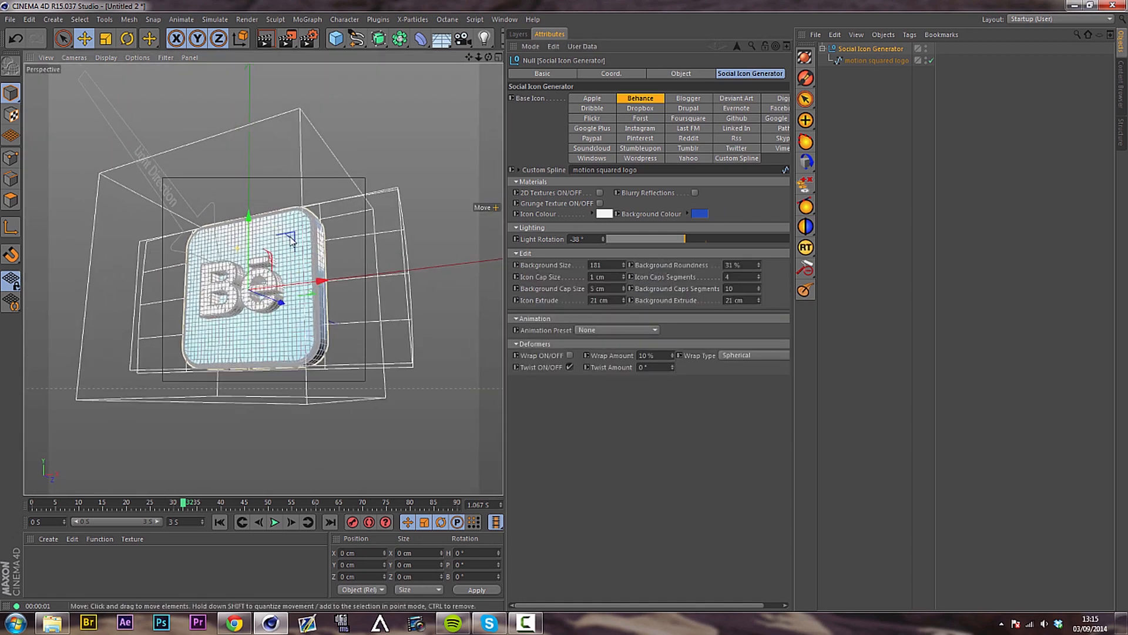
right_click_drag(237, 248, 301, 238, "alt")
middle_click_drag(301, 238, 290, 191, "alt")
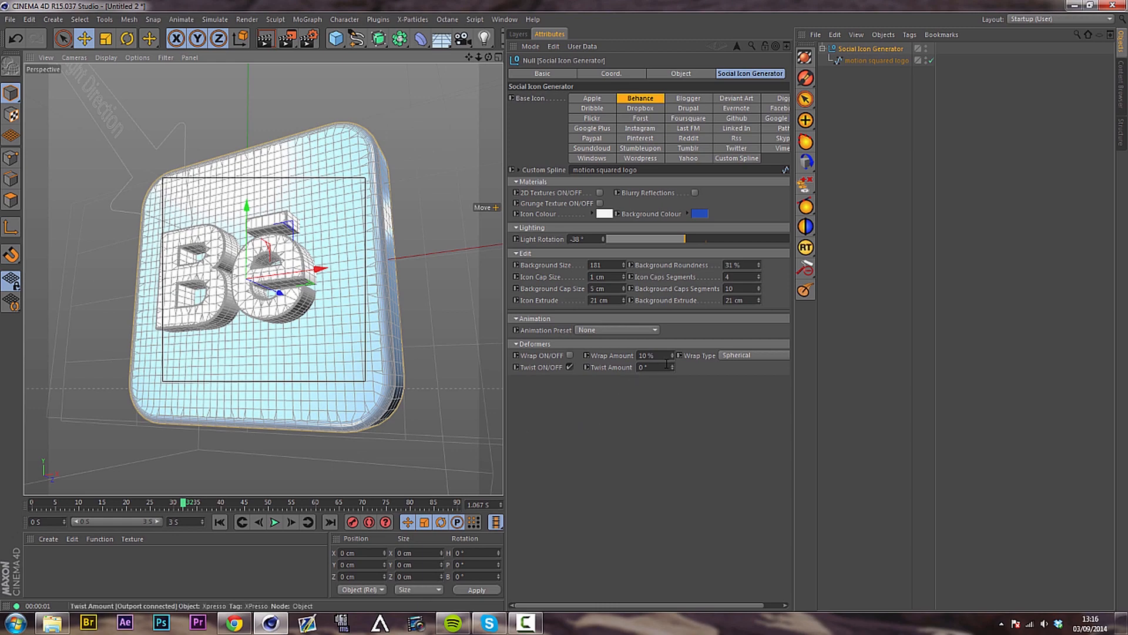
mouse_move(671, 365)
left_mouse_down()
mouse_move(672, 355)
mouse_move(671, 382)
left_mouse_up()
left_click_drag(210, 238, 270, 185, "alt")
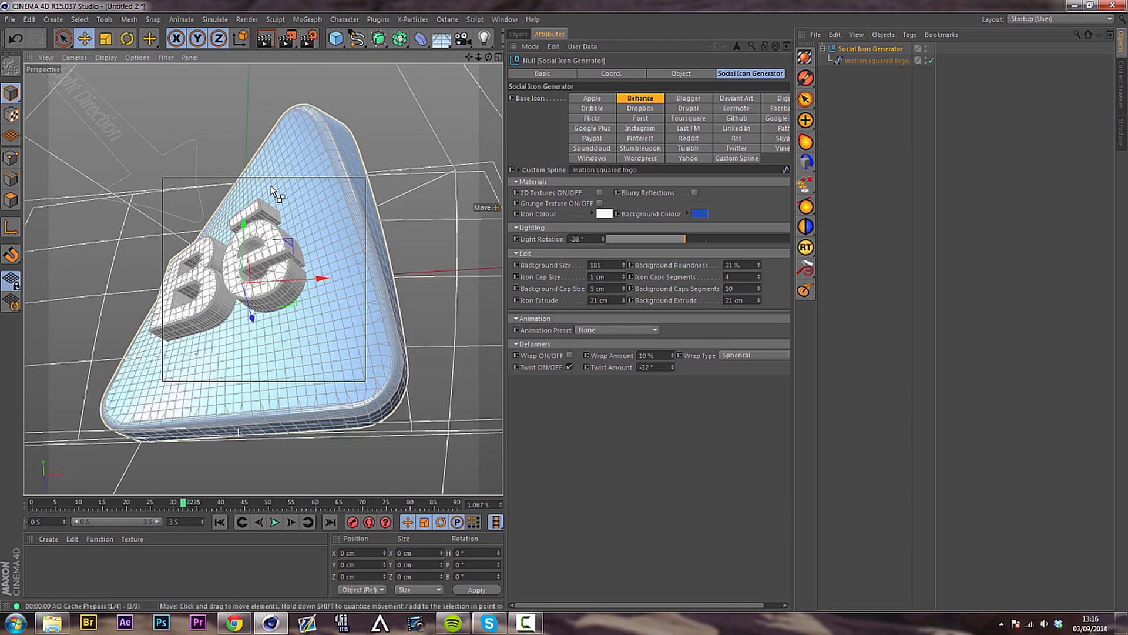
key("ctrl+r")
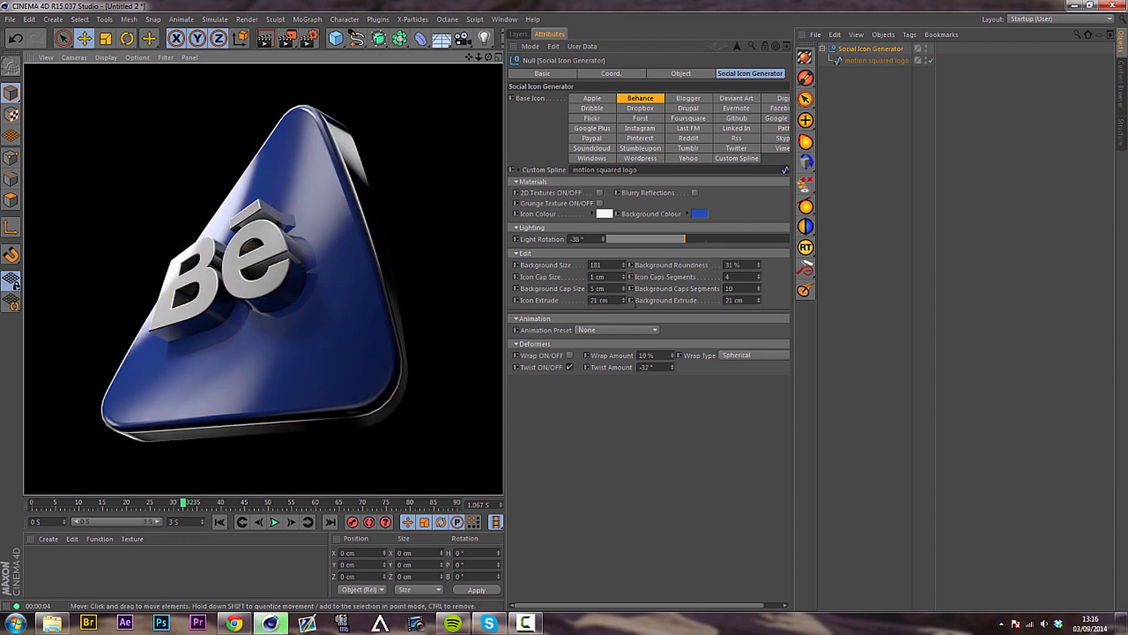
- Set the icon extrude to 71 cm, keep the background extrude at 21 cm and render the twisted icon
left_click_drag(758, 300, 758, 285)
left_click_drag(758, 292, 758, 296)
left_click_drag(622, 299, 626, 329)
key("ctrl+r")
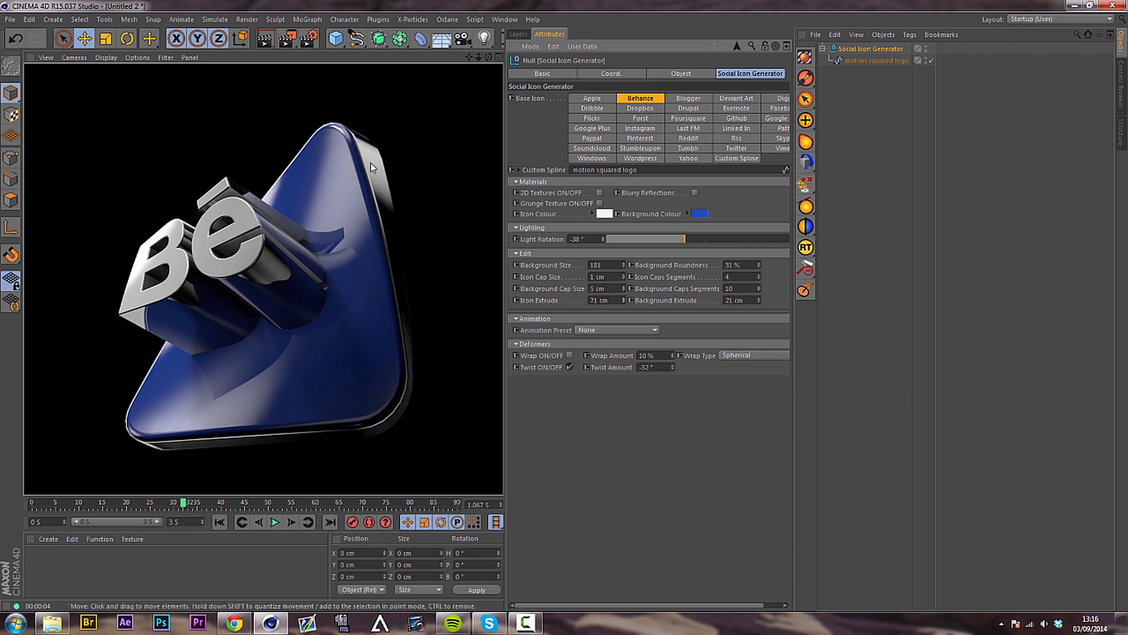
- Replace the twist deformer with the wrap deformer, set the wrap amount to 62% and render the icon
left_click(570, 356)
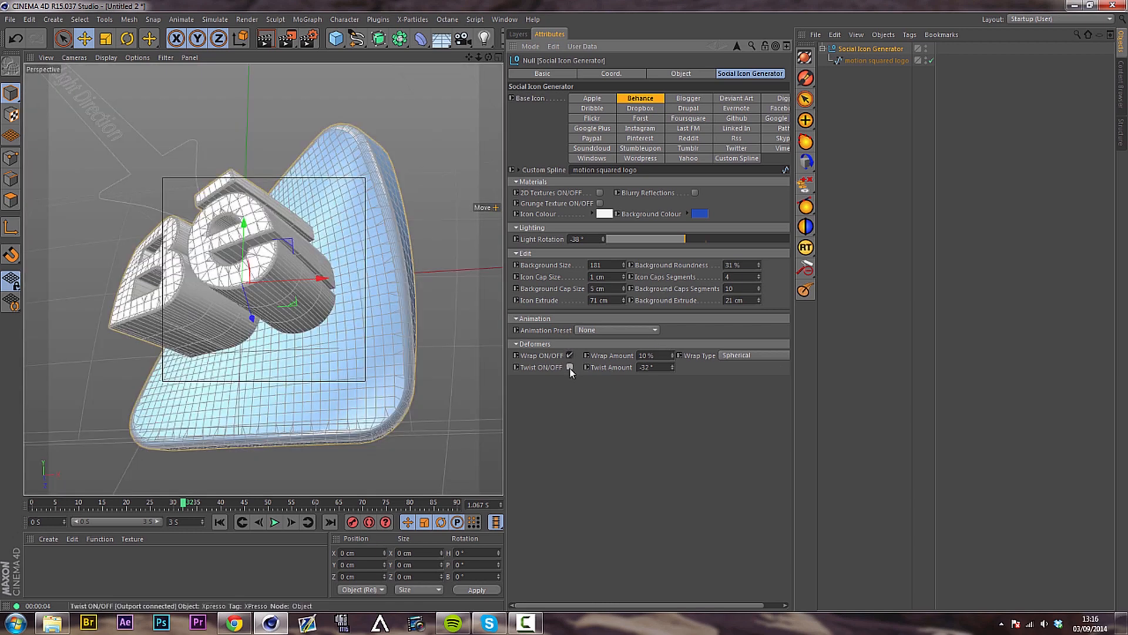
left_click(570, 367)
left_click_drag(673, 354, 674, 347)
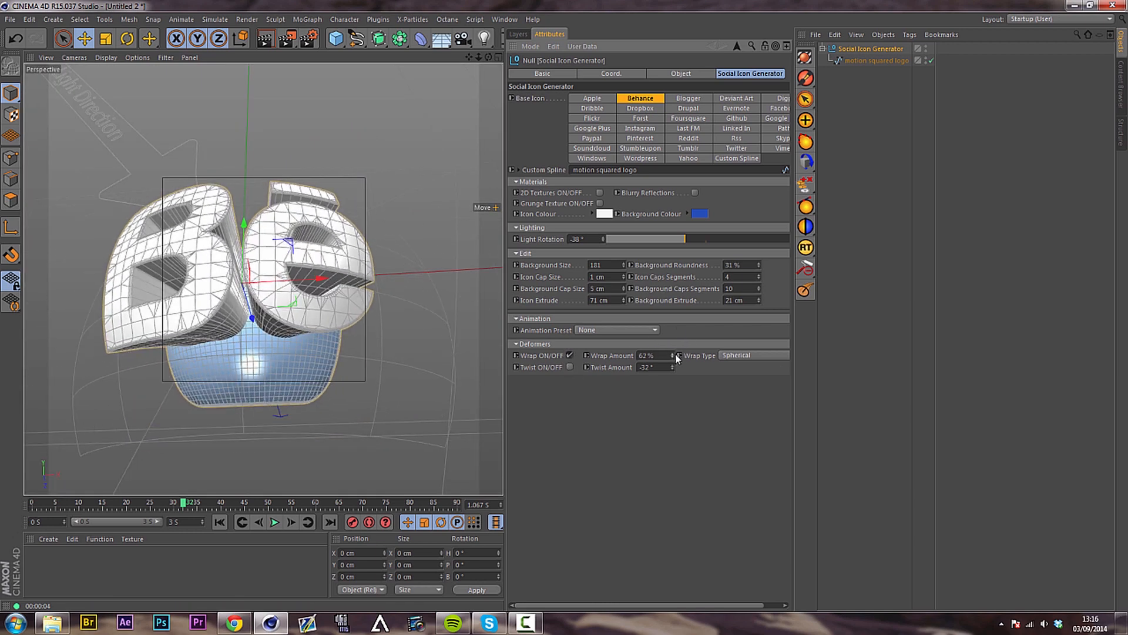
mouse_move(259, 312)
left_mouse_down("alt")
mouse_move(114, 321)
mouse_move(226, 323)
mouse_move(306, 357)
mouse_move(238, 293)
mouse_move(250, 308)
left_mouse_up("alt")
scroll(238, 292, "down", 4)
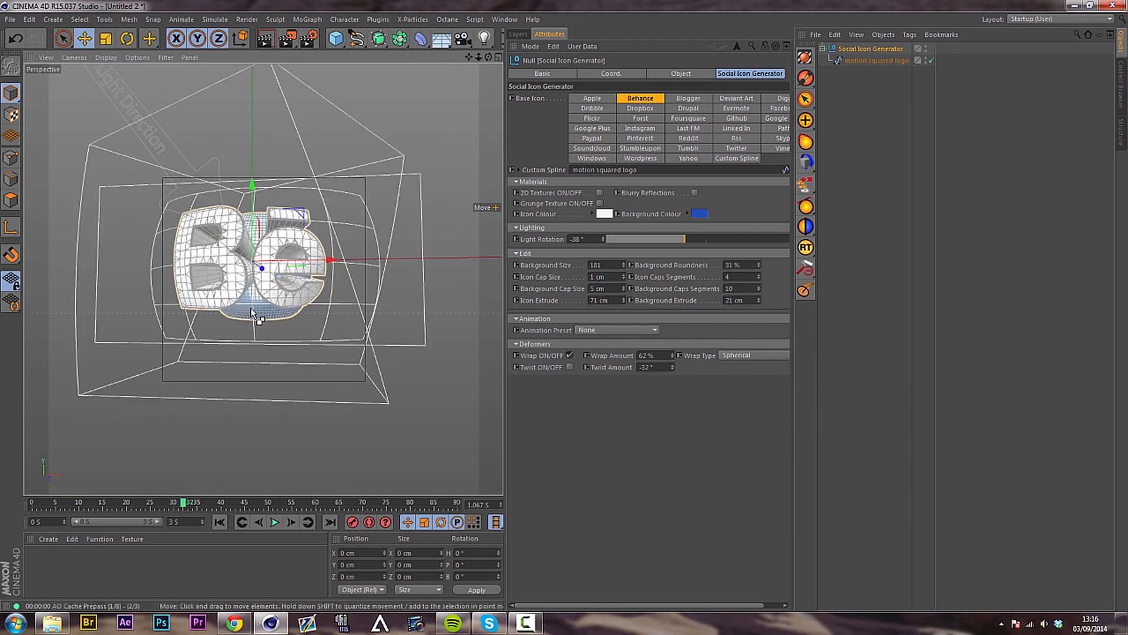
key("ctrl+r")
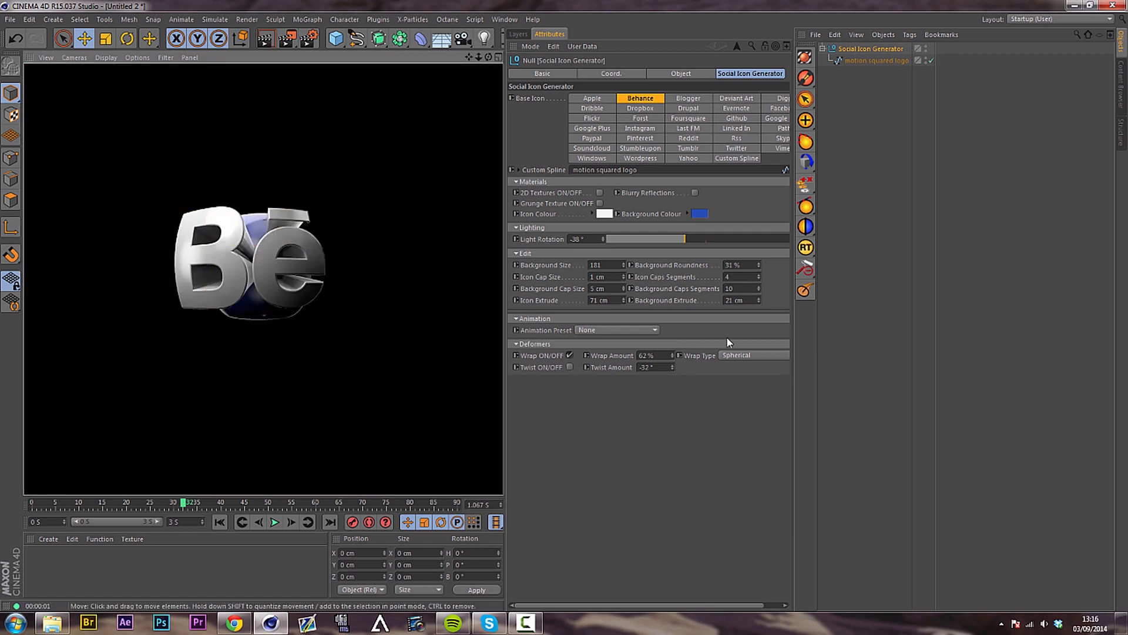
- Try the Cylindrical wrap type with a wrap amount of 86%
mouse_move(675, 354)
left_mouse_down()
mouse_move(672, 365)
mouse_move(674, 344)
mouse_move(673, 361)
left_mouse_up()
left_click(741, 356)
left_click(742, 378)
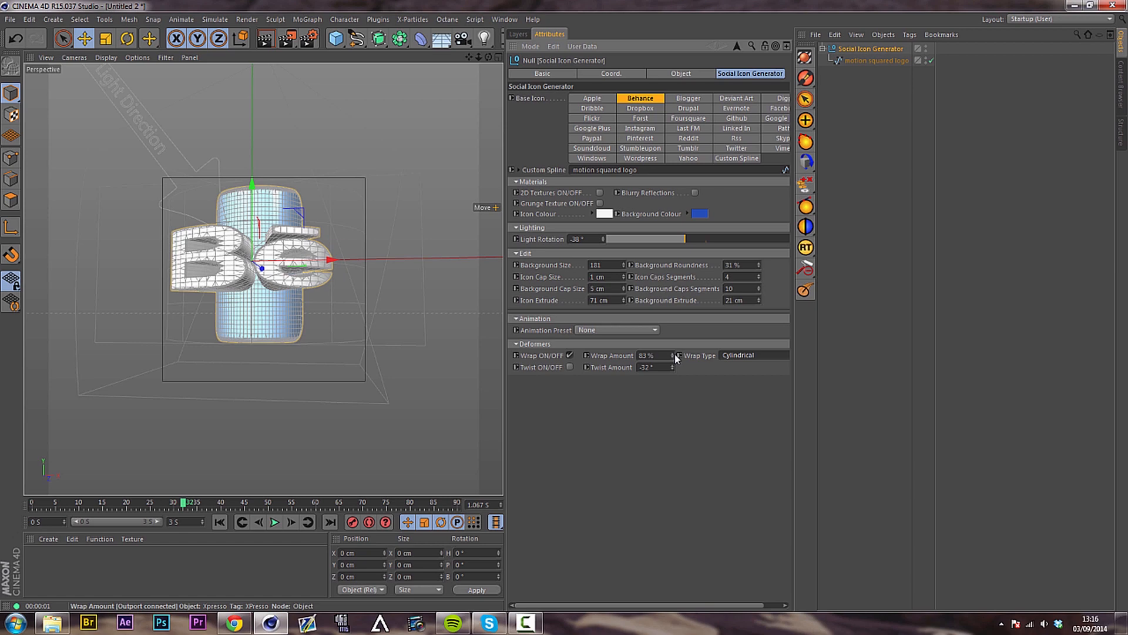
left_click_drag(675, 354, 675, 352)
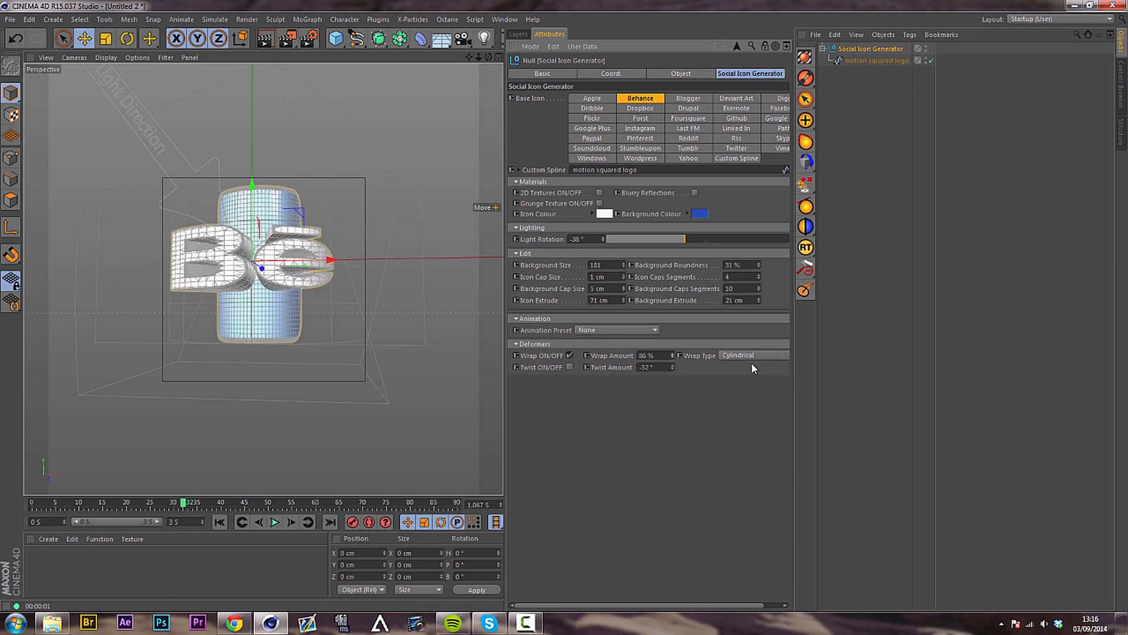
- Switch the wrap type back to Spherical and inspect the wrapped icon from the side and front
left_click(749, 356)
left_click(749, 368)
left_click_drag(411, 288, 318, 261, "alt")
scroll(259, 274, "up", 5)
left_click_drag(218, 283, 294, 267, "alt")
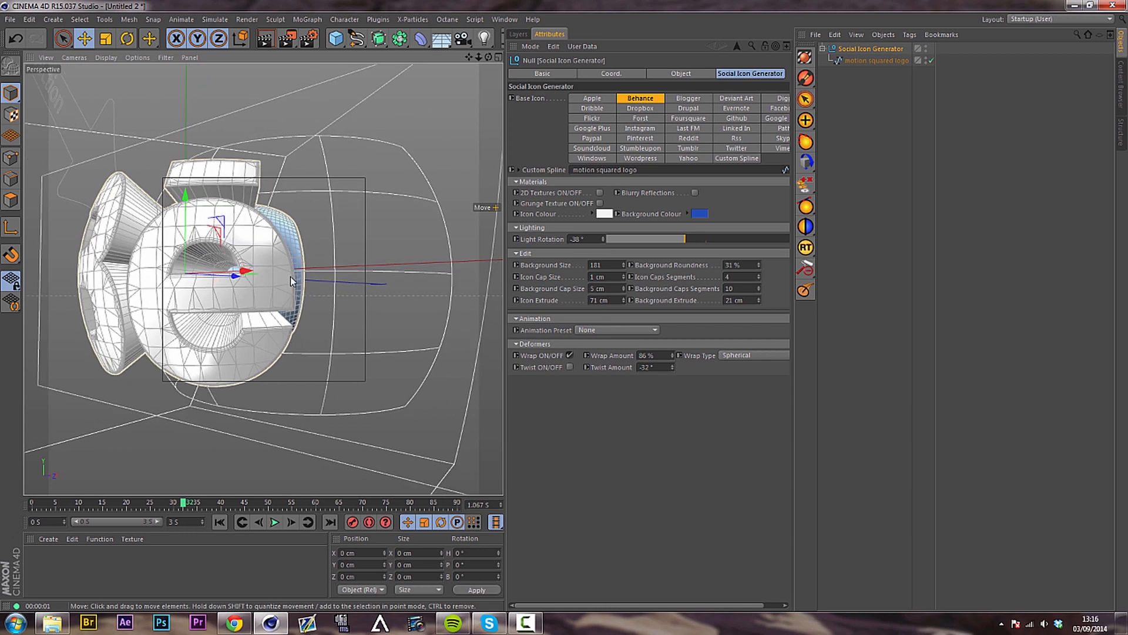
left_click_drag(294, 300, 347, 284, "alt")
scroll(335, 287, "down", 3)
- Try a wrap amount of 30%, raise it to 40% and render the wrapped icon
left_click_drag(654, 356, 354, 366)
type("30")
key("Return")
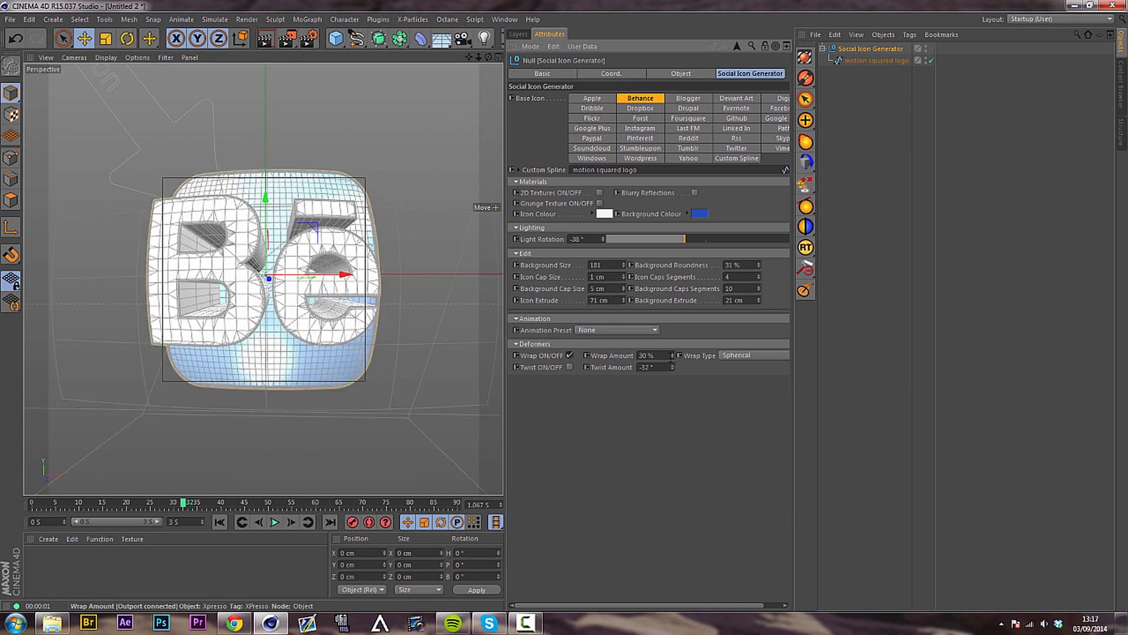
left_click_drag(670, 356, 347, 388)
type("40")
key("Return")
key("ctrl+r")
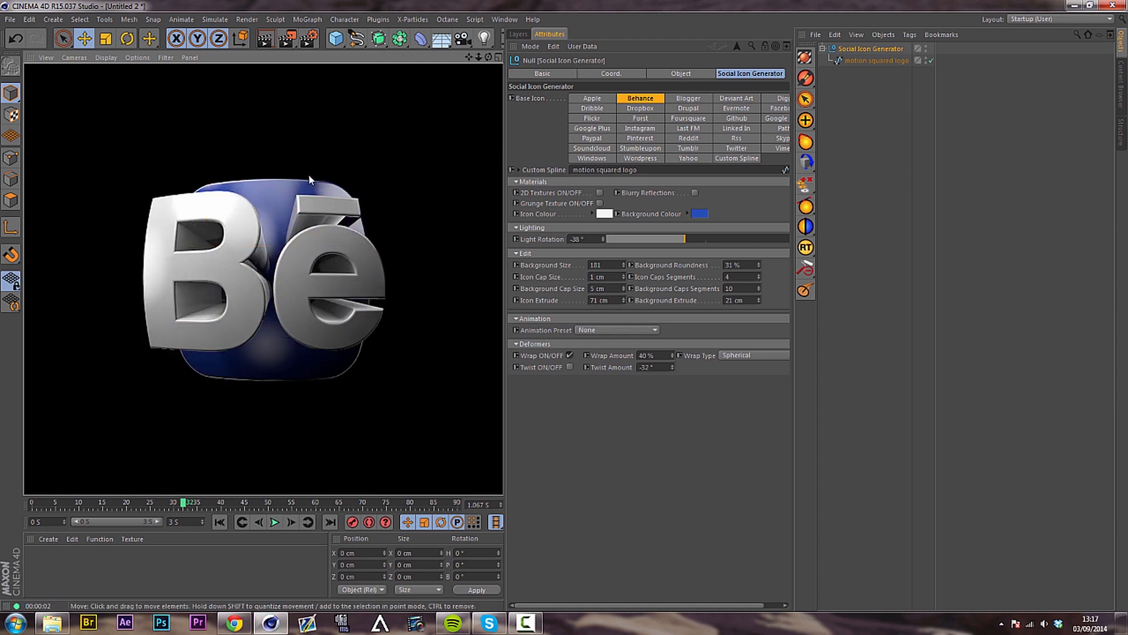
- Preview the wrapped icon with 2D textures, turn them off again and turn on the grunge texture
left_click(599, 193)
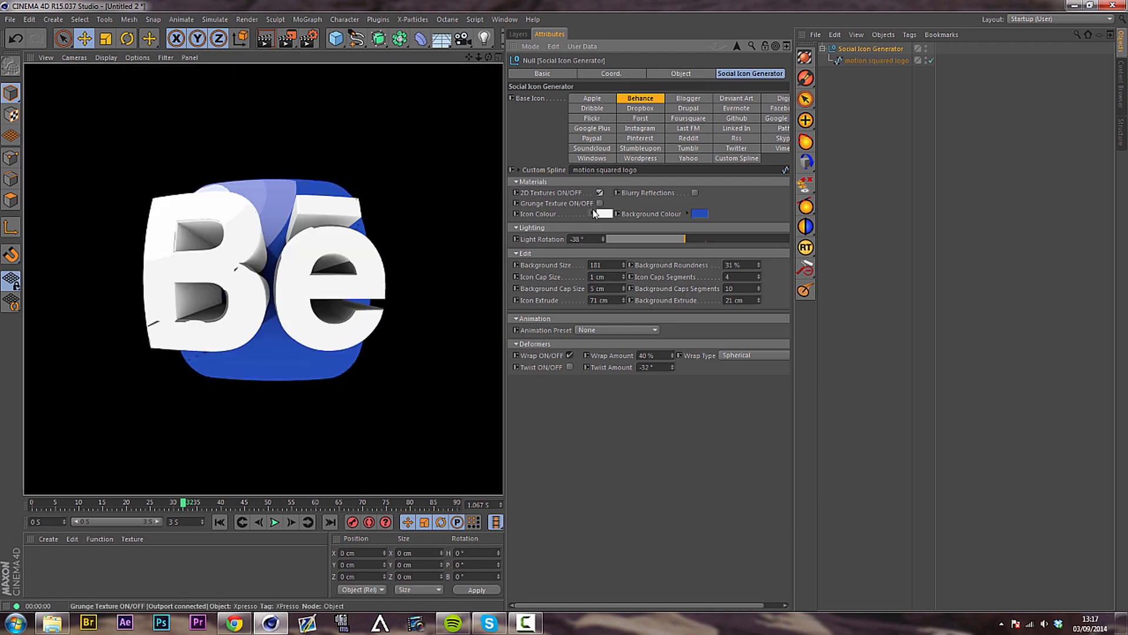
left_click(600, 192)
left_click(599, 203)
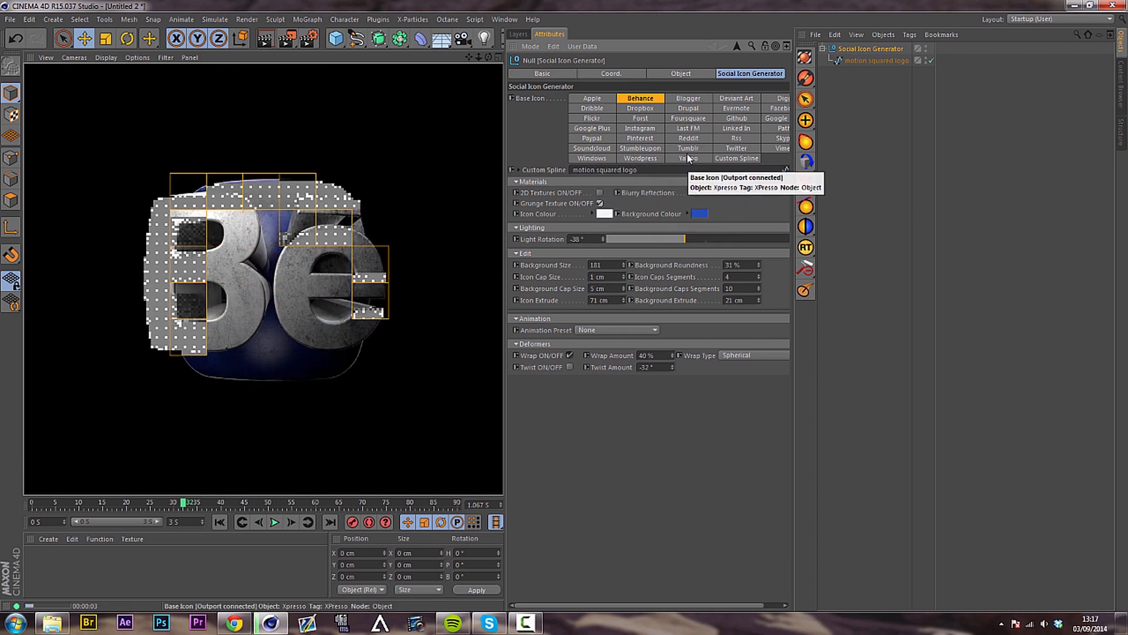
- Change the base icon to Twitter, render it with the grunge texture and view it from the side
left_click(735, 148)
key("ctrl+r")
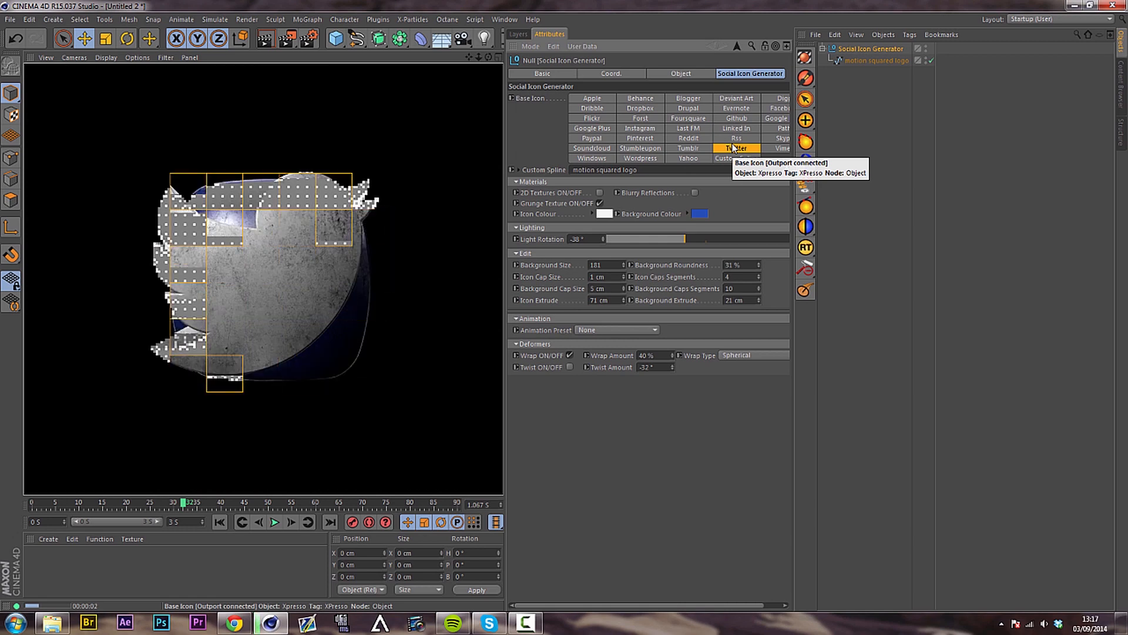
mouse_move(230, 223)
left_mouse_down("alt")
mouse_move(132, 235)
mouse_move(154, 230)
left_mouse_up("alt")
- Change the base icon to Skype and view the wrapped icon from the side and front
left_click(782, 138)
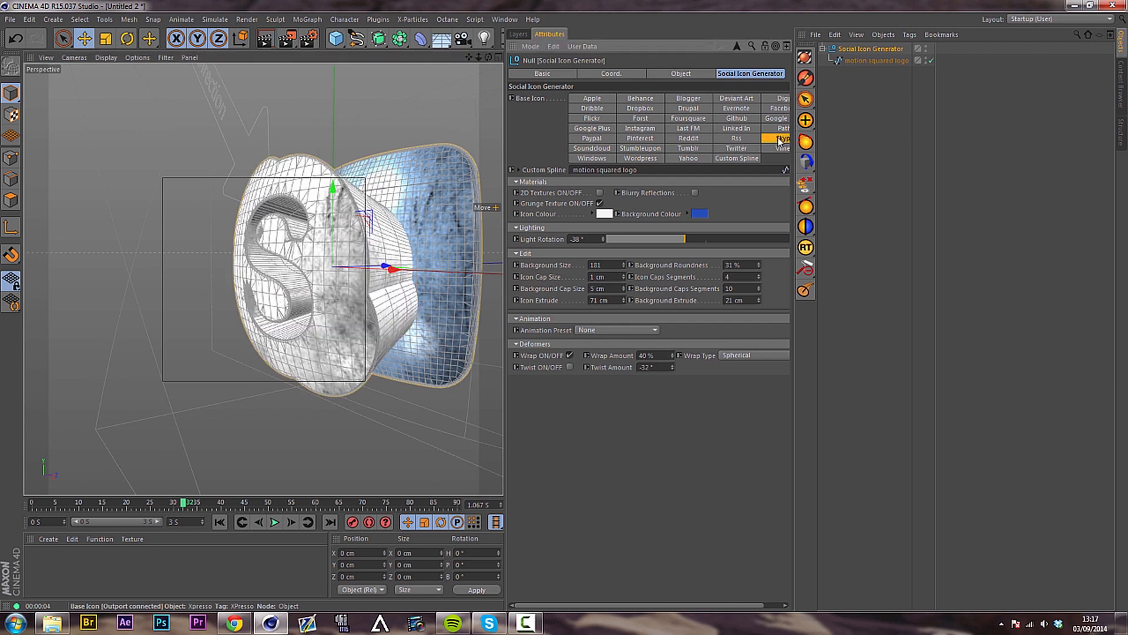
left_click_drag(139, 192, 286, 183, "alt")
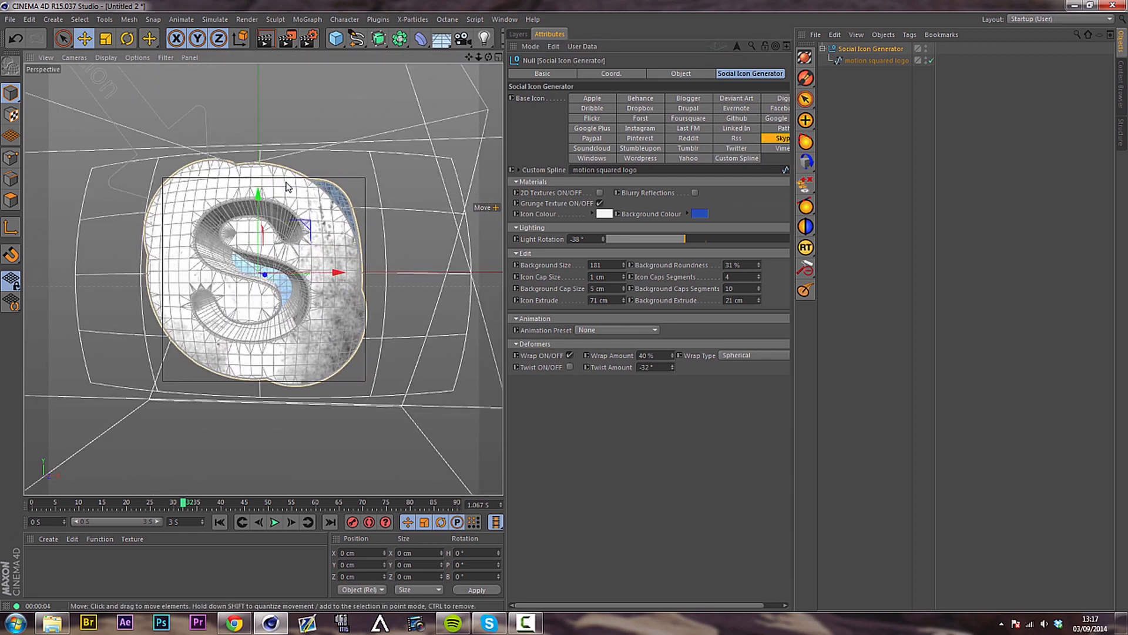
mouse_move(322, 174)
right_mouse_down("alt")
mouse_move(294, 184)
mouse_move(317, 184)
right_mouse_up("alt")
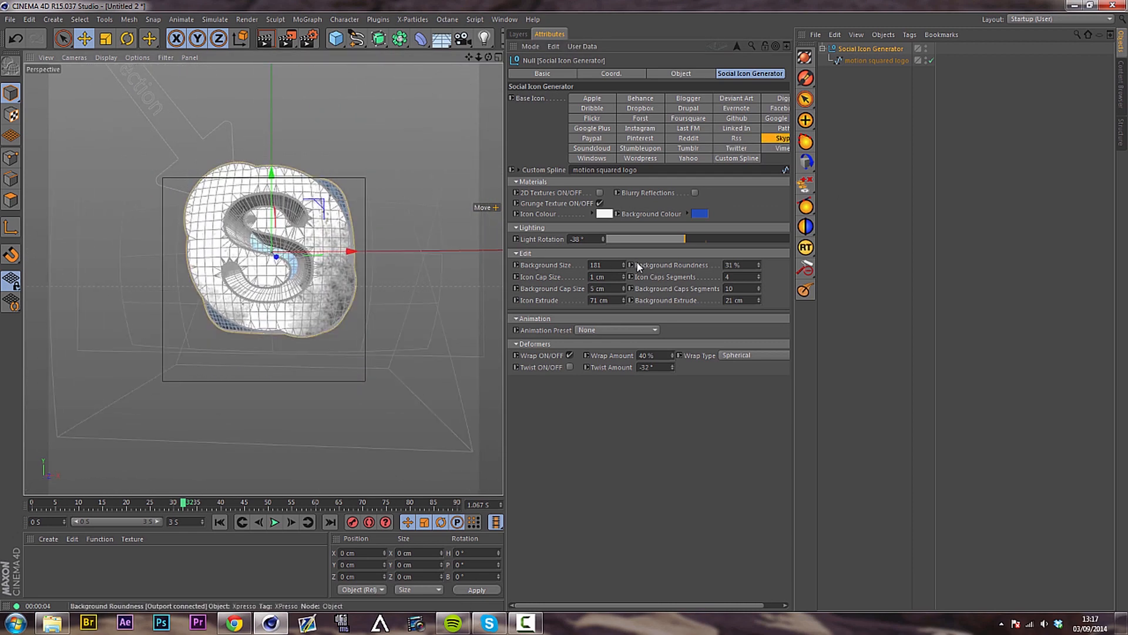
- Set the icon's background size to 245 and render the Skype icon
left_click_drag(622, 267, 621, 263)
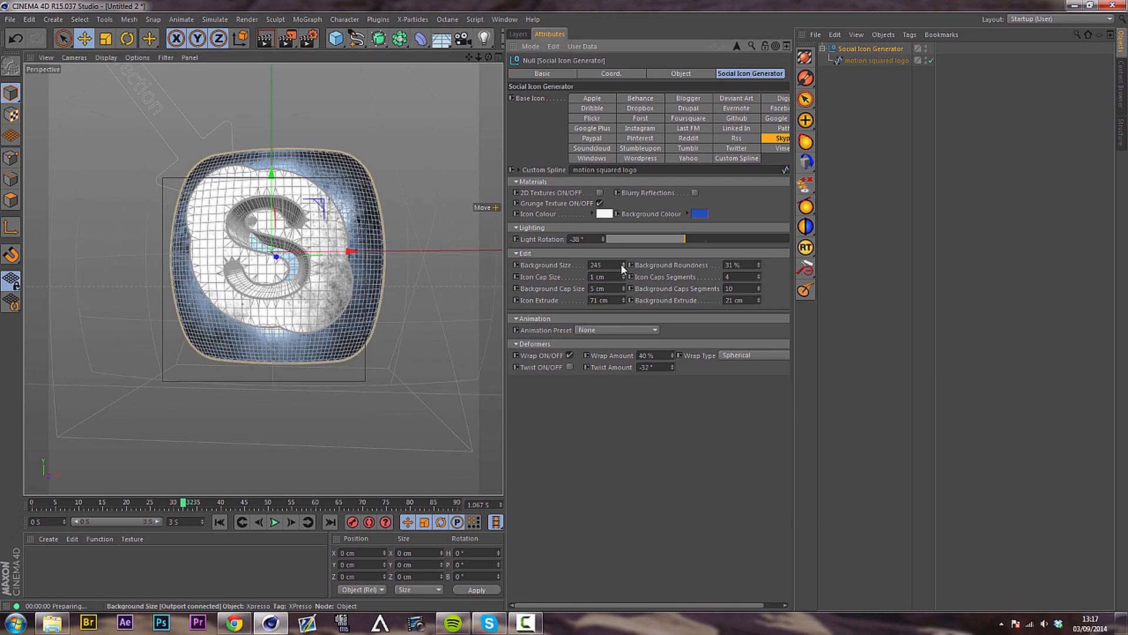
key("ctrl+r")
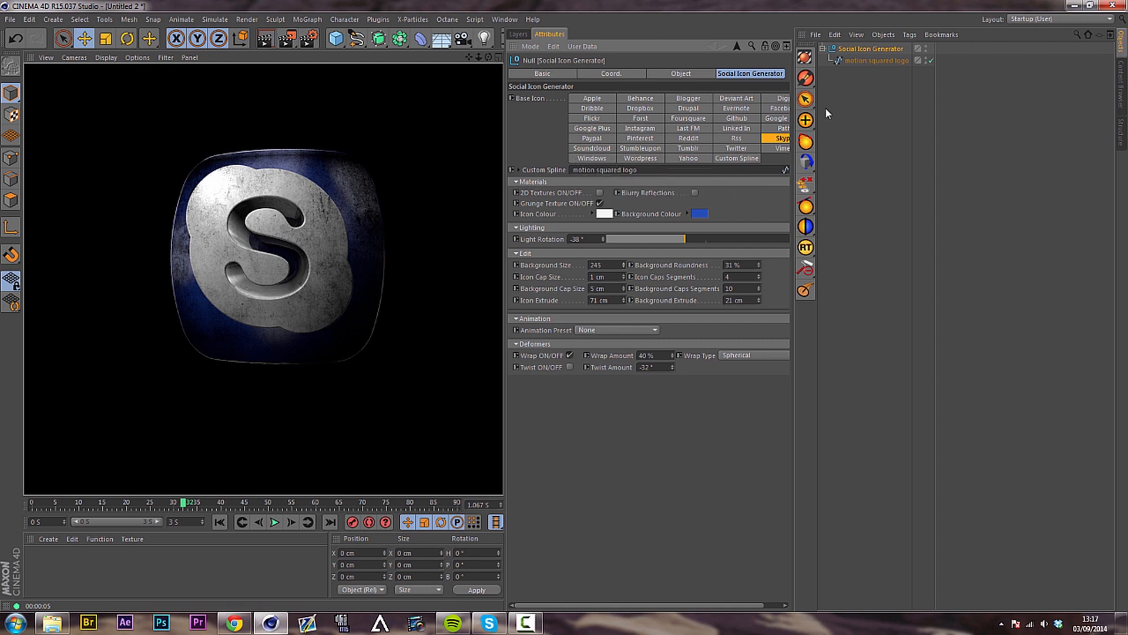
- Add a Flower spline and assign it as the custom spline of the Social Icon Generator
left_click(356, 38)
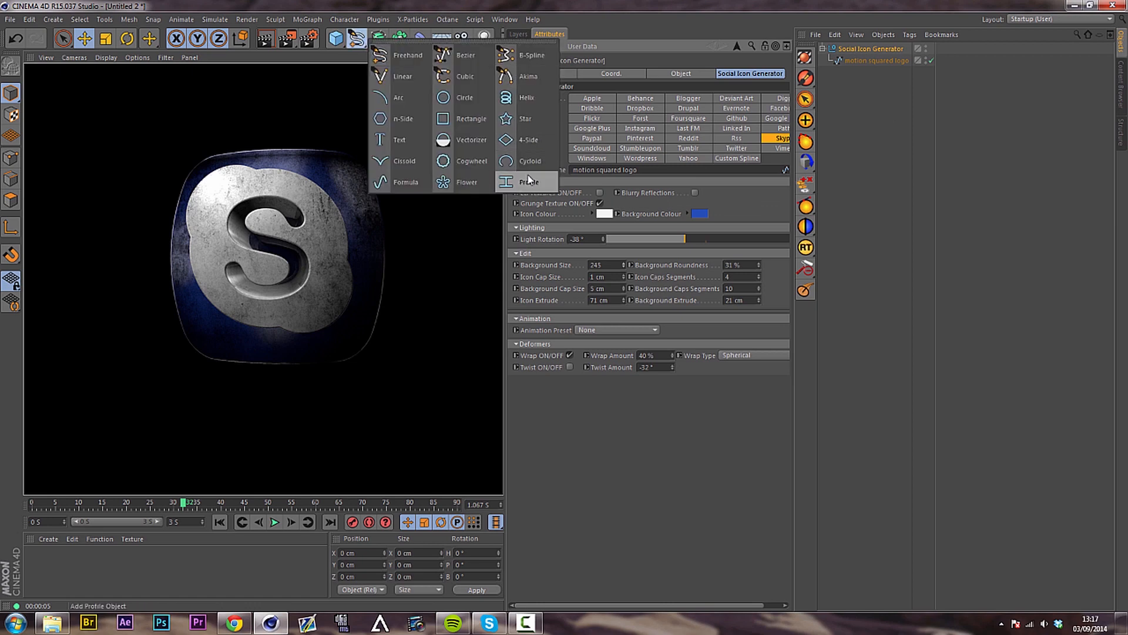
left_click(453, 184)
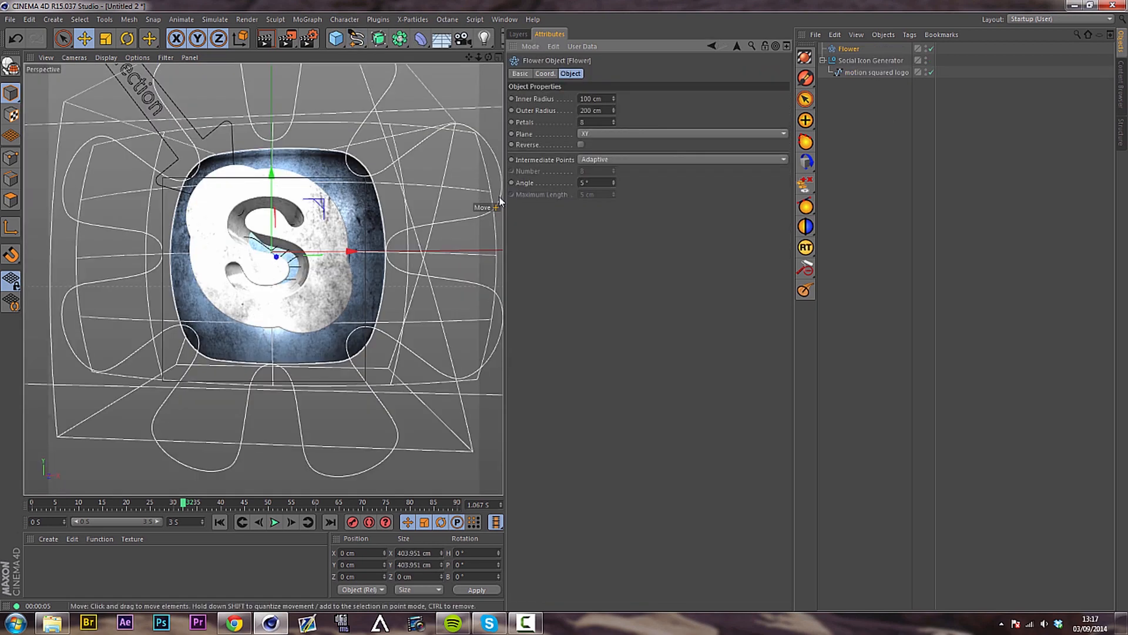
left_click(864, 60)
left_click_drag(839, 52, 647, 190)
- Switch the base icon to Custom Spline and scale the flower down to about 30 cm inner and 60 cm outer radius
key("t")
left_click(847, 50)
left_click_drag(403, 196, 240, 294)
left_click(850, 58)
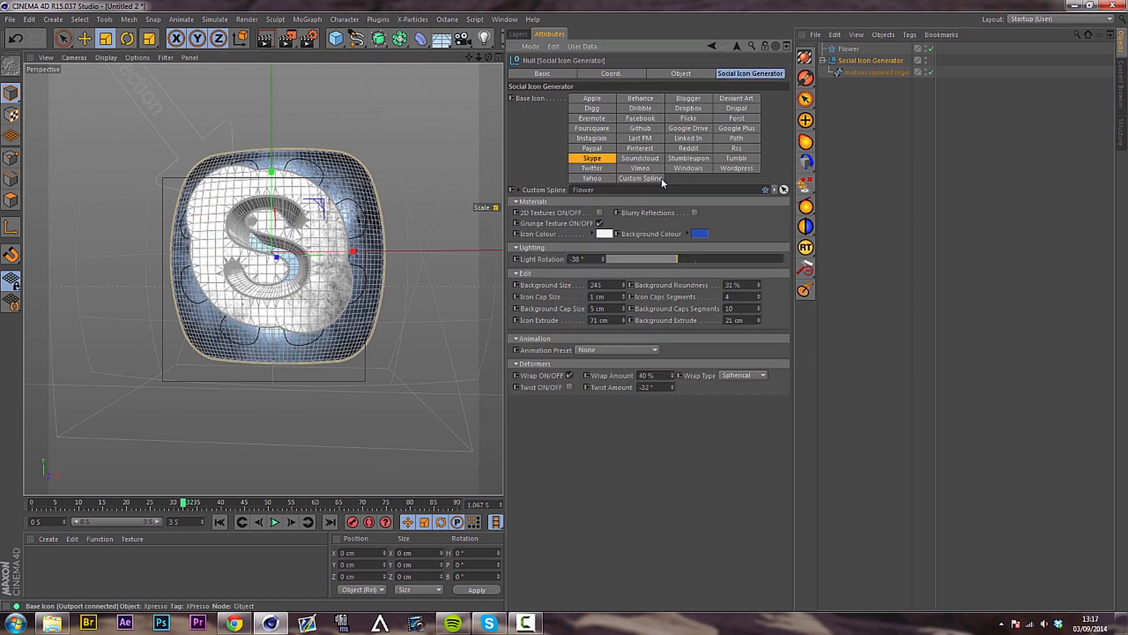
left_click(640, 178)
left_click(849, 49)
left_click_drag(493, 136, 391, 200)
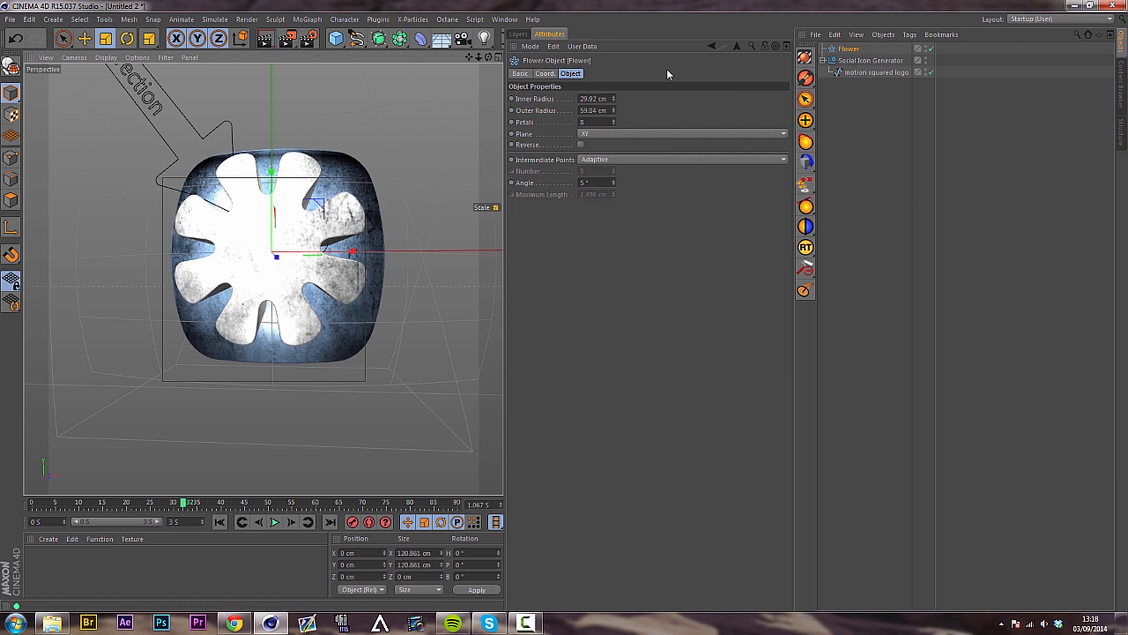
- Set the flower to 3 petals with an outer radius of 69.84 cm and render the icon
mouse_move(613, 122)
left_mouse_down()
mouse_move(615, 103)
mouse_move(616, 113)
left_mouse_up()
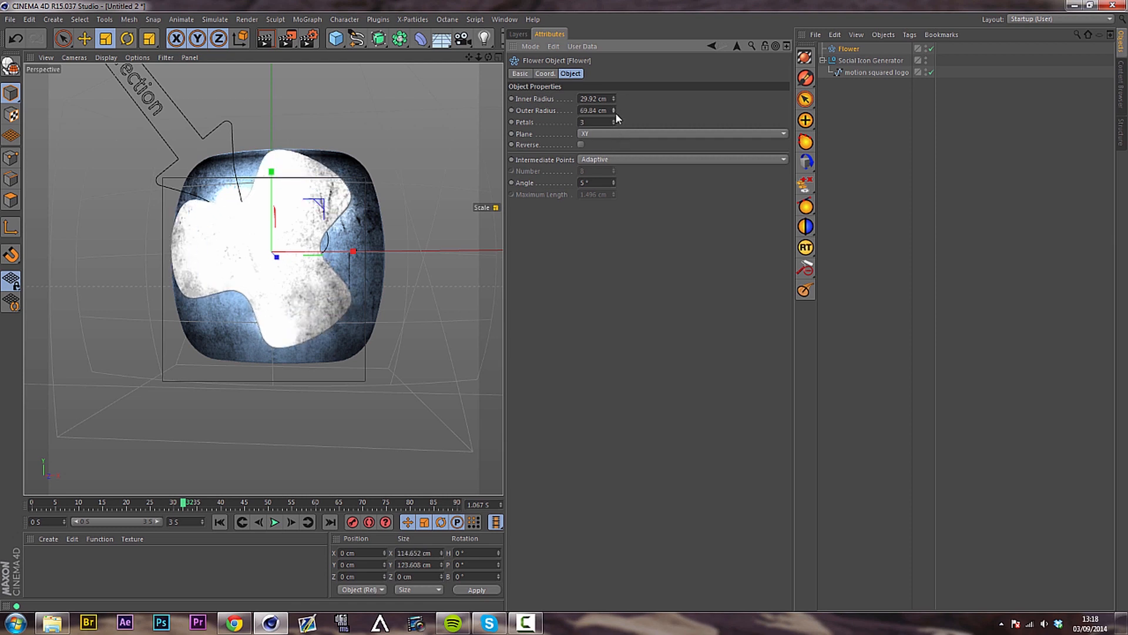
key("ctrl+r")
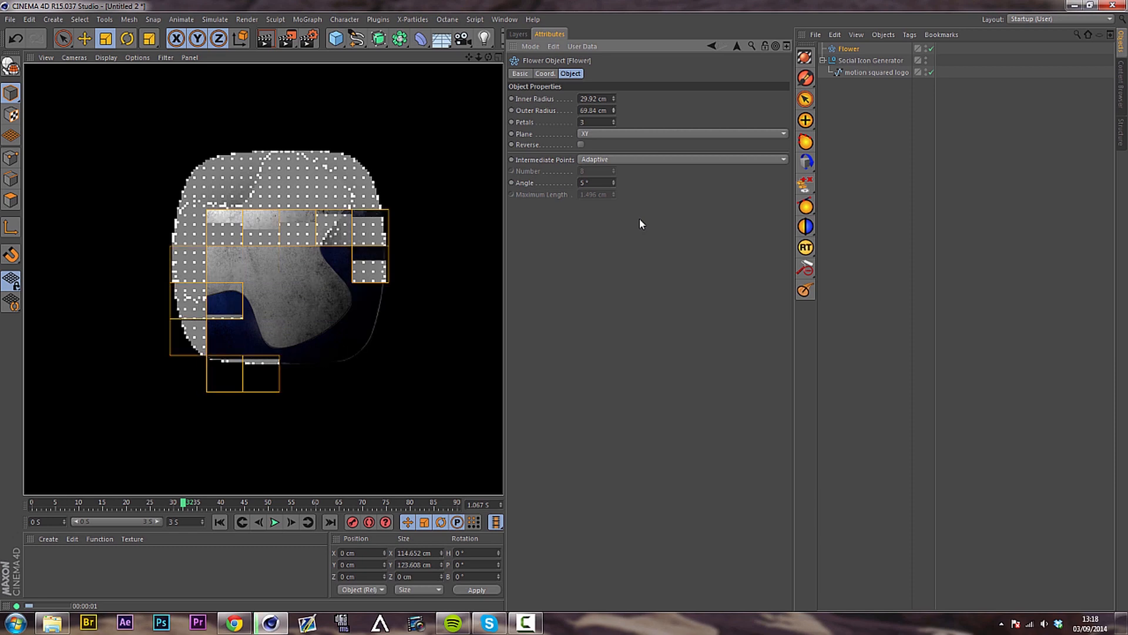
- Change the generator's icon colour to yellow and render the flower icon with the grunge texture
left_click(854, 117)
left_click(847, 61)
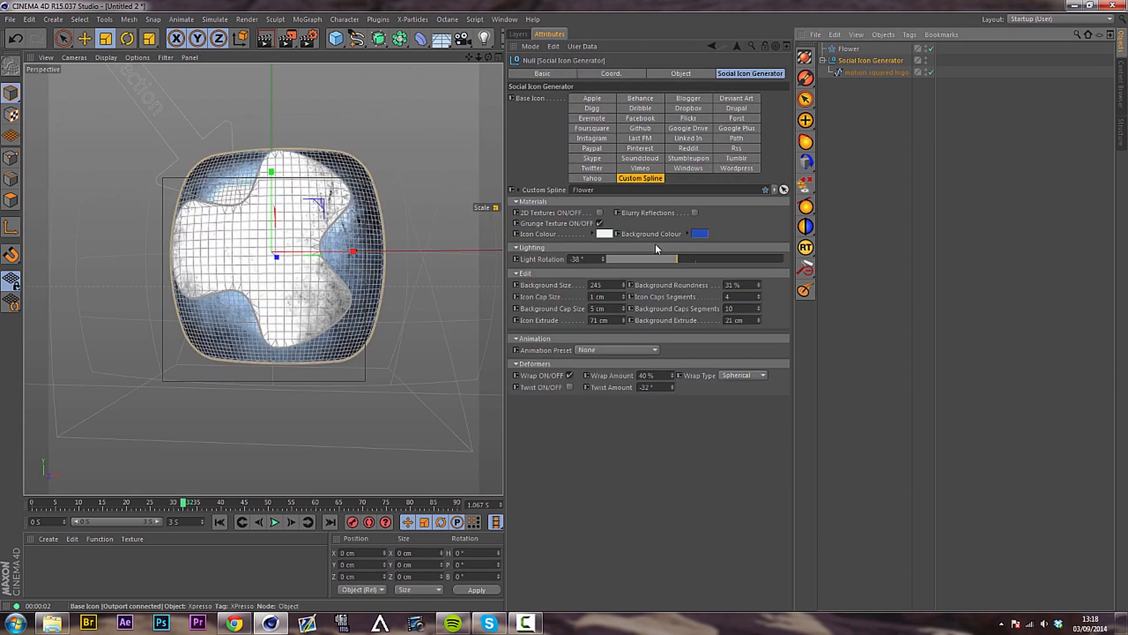
left_click(600, 229)
left_click(588, 189)
left_click_drag(597, 196, 601, 193)
left_click(587, 292)
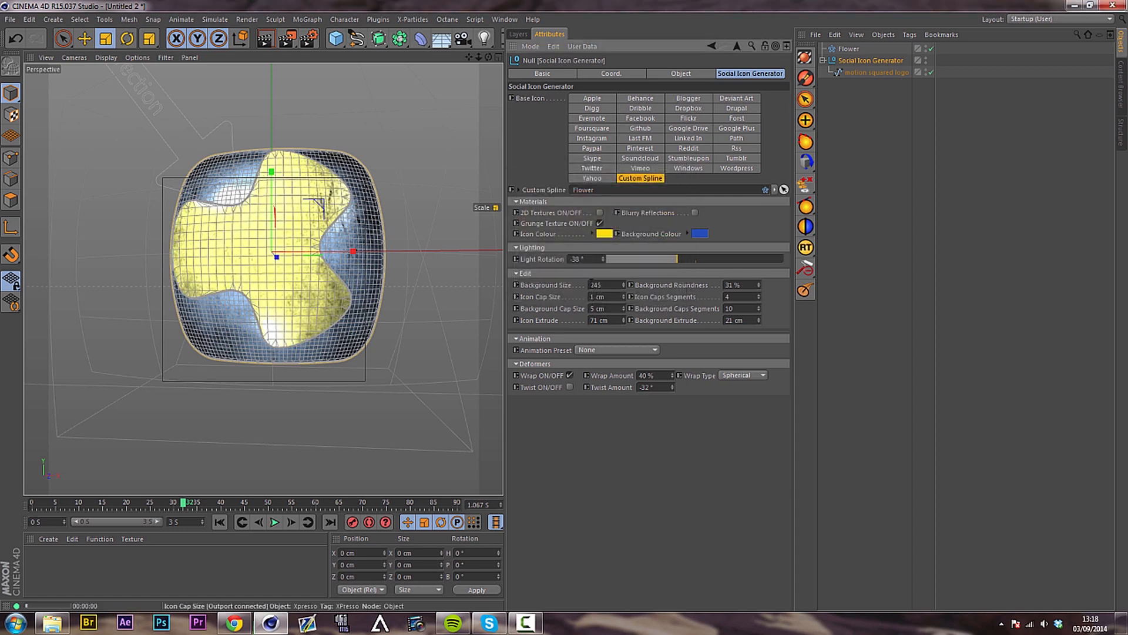
key("ctrl+r")
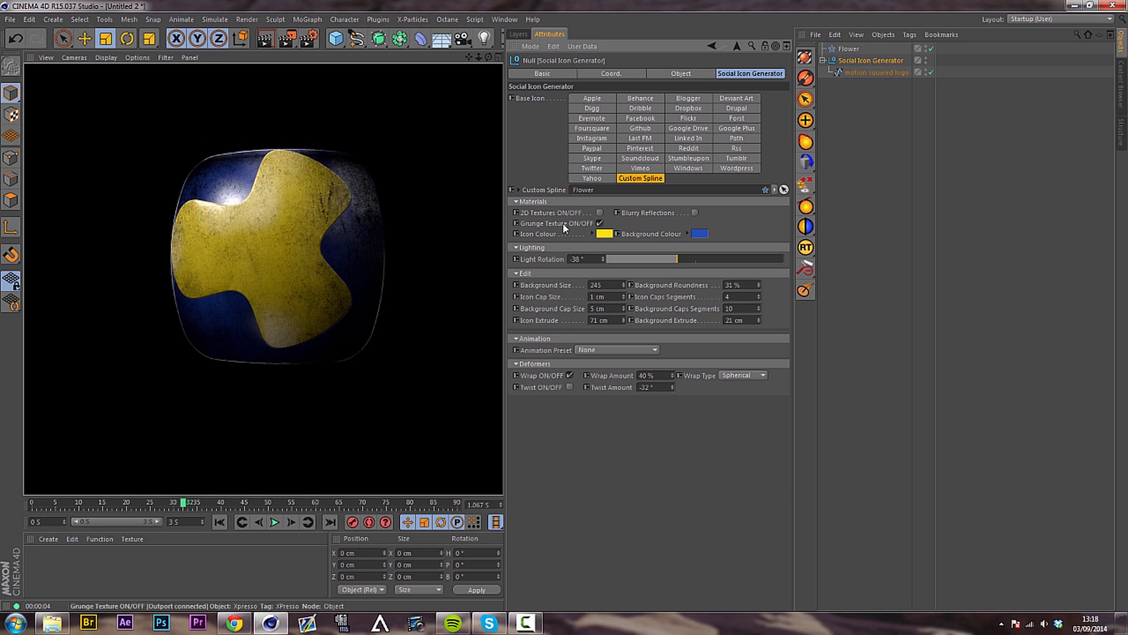
- Turn off the grunge texture and render the yellow flower icon
left_click(599, 223)
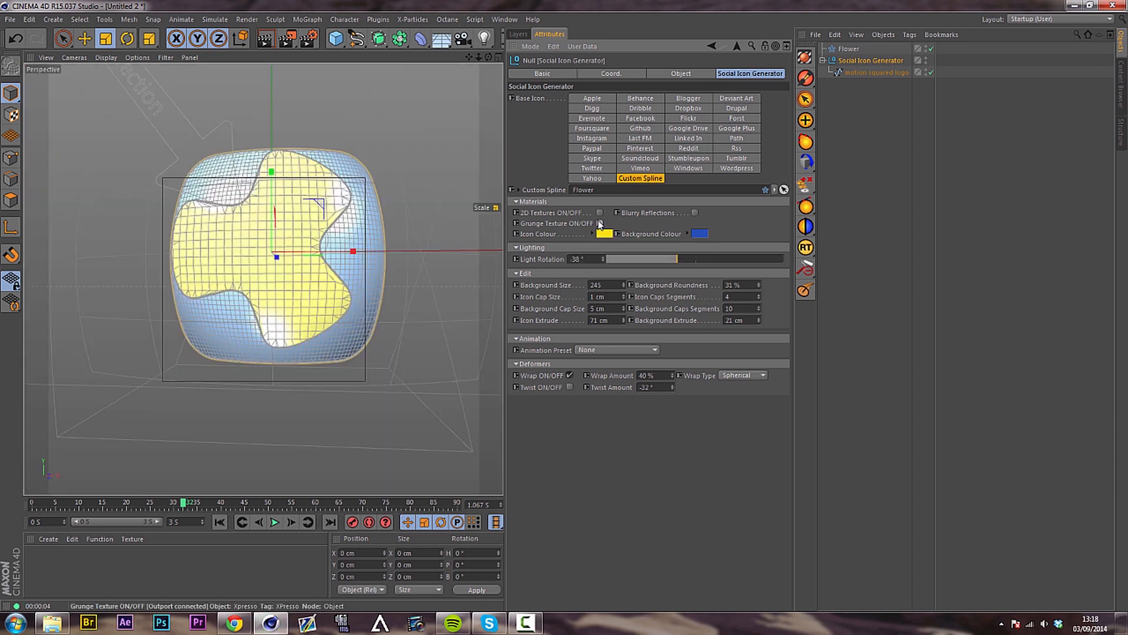
key("ctrl+r")
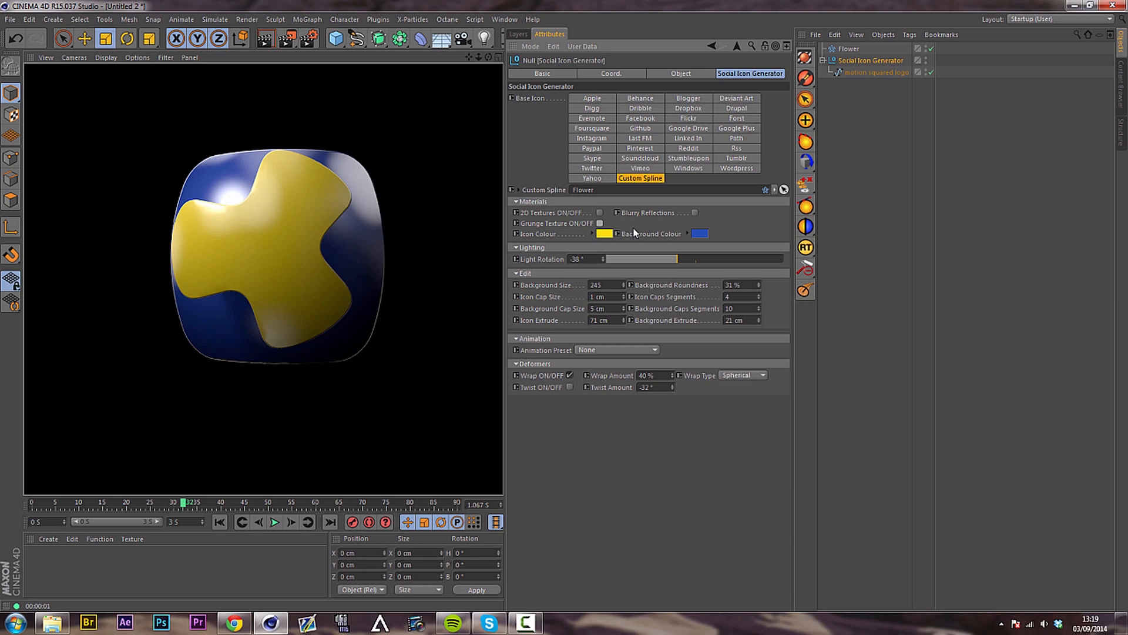
left_click(525, 623)
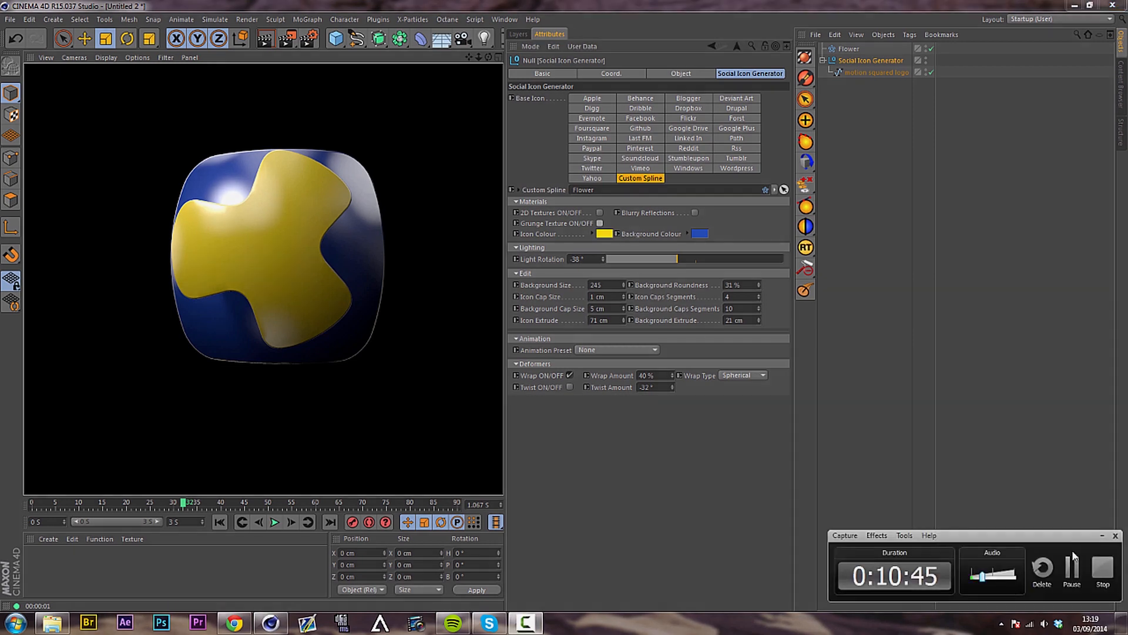